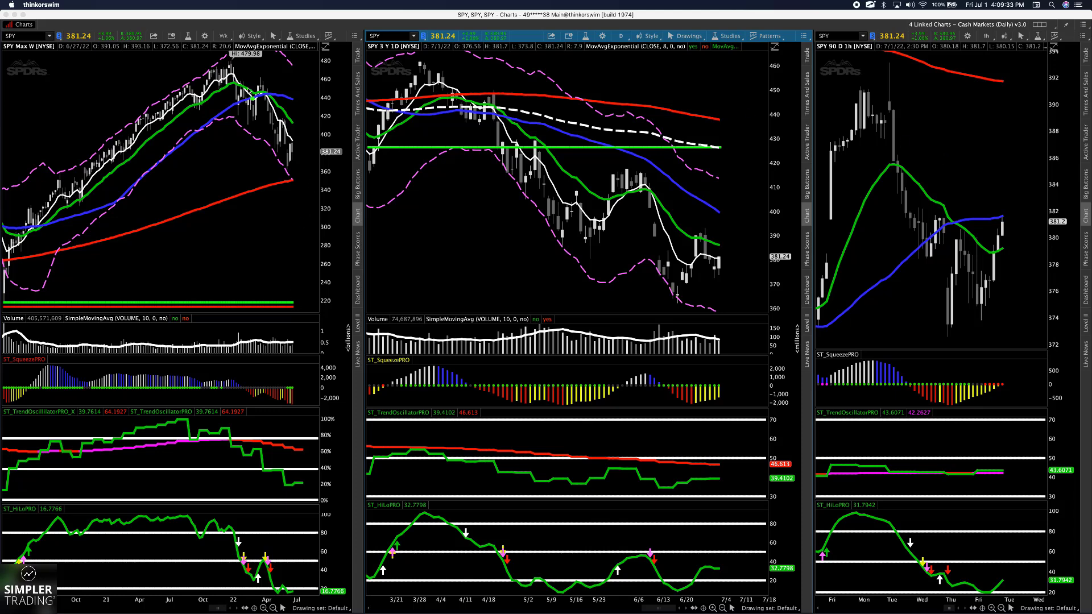
Sketch green arcs, a pullback level and arrows to the oscillator and HiLo panes on the weekly chart, then clear them
{"action": "left_click_drag", "start_coordinate": [324, 54], "coordinate": [295, 111]}
{"action": "left_click_drag", "start_coordinate": [335, 80], "coordinate": [306, 134]}
{"action": "left_click_drag", "start_coordinate": [292, 58], "coordinate": [284, 101]}
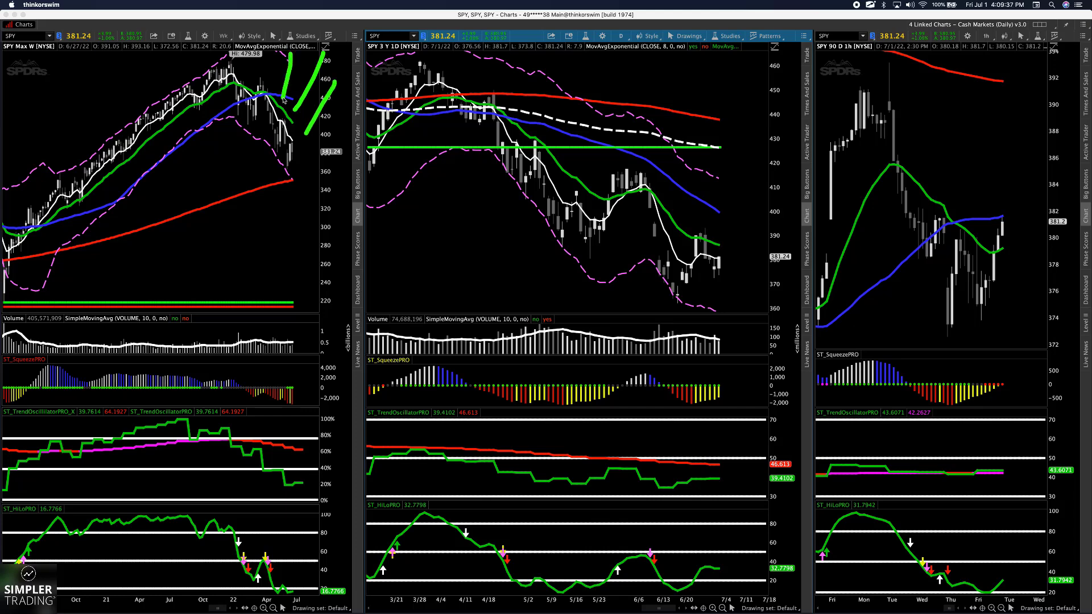
{"action": "mouse_move", "coordinate": [225, 126]}
{"action": "left_mouse_down"}
{"action": "mouse_move", "coordinate": [283, 125]}
{"action": "mouse_move", "coordinate": [317, 178]}
{"action": "left_mouse_up"}
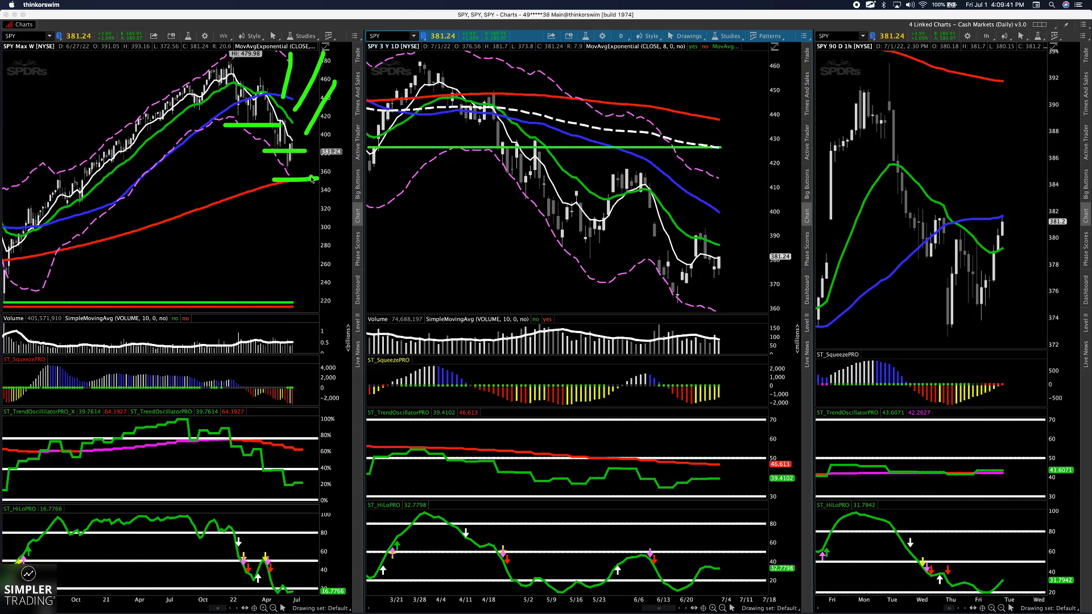
{"action": "mouse_move", "coordinate": [289, 339]}
{"action": "left_mouse_down"}
{"action": "mouse_move", "coordinate": [243, 435]}
{"action": "mouse_move", "coordinate": [259, 428]}
{"action": "left_mouse_up"}
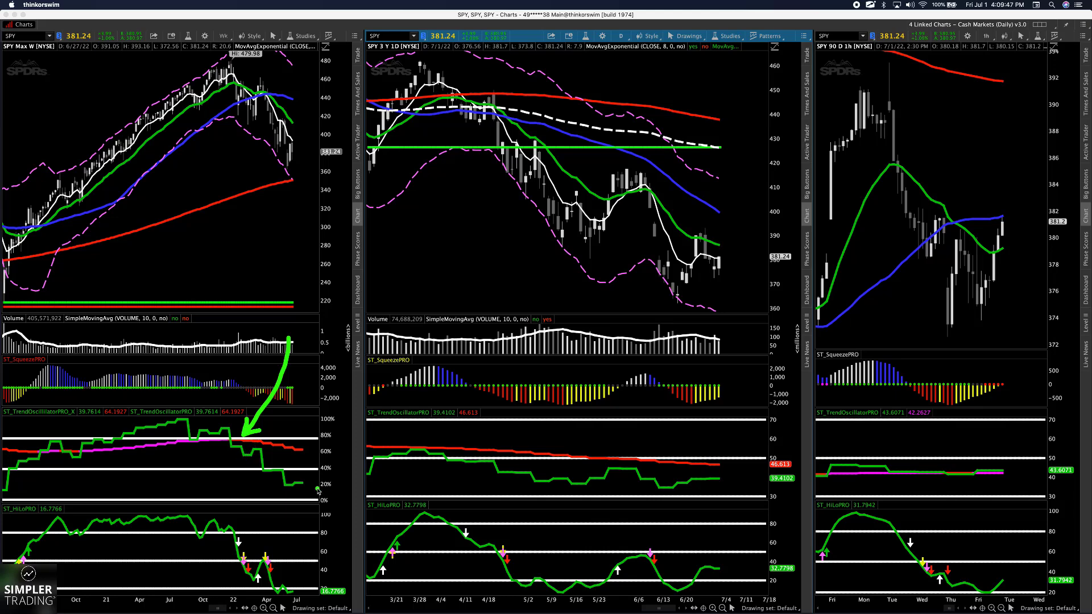
{"action": "mouse_move", "coordinate": [370, 490]}
{"action": "left_mouse_down"}
{"action": "mouse_move", "coordinate": [302, 591]}
{"action": "mouse_move", "coordinate": [320, 577]}
{"action": "left_mouse_up"}
{"action": "key", "text": "Escape"}
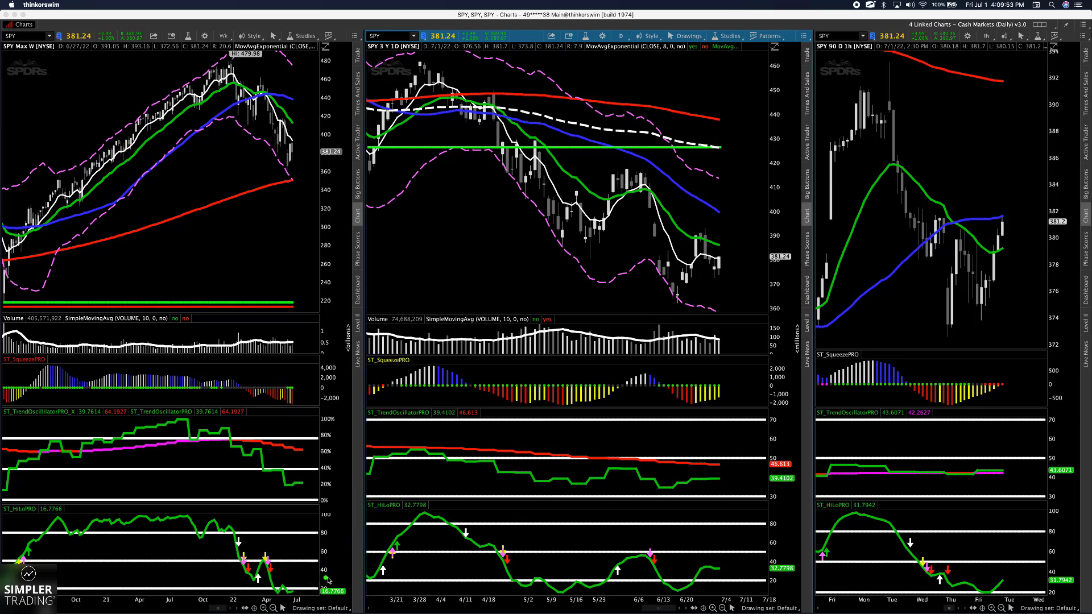
Trace downtrend strokes along the daily chart's blue, red and white averages, then clear them
{"action": "mouse_move", "coordinate": [643, 167]}
{"action": "left_mouse_down"}
{"action": "mouse_move", "coordinate": [637, 160]}
{"action": "mouse_move", "coordinate": [743, 226]}
{"action": "mouse_move", "coordinate": [723, 207]}
{"action": "mouse_move", "coordinate": [739, 218]}
{"action": "left_mouse_up"}
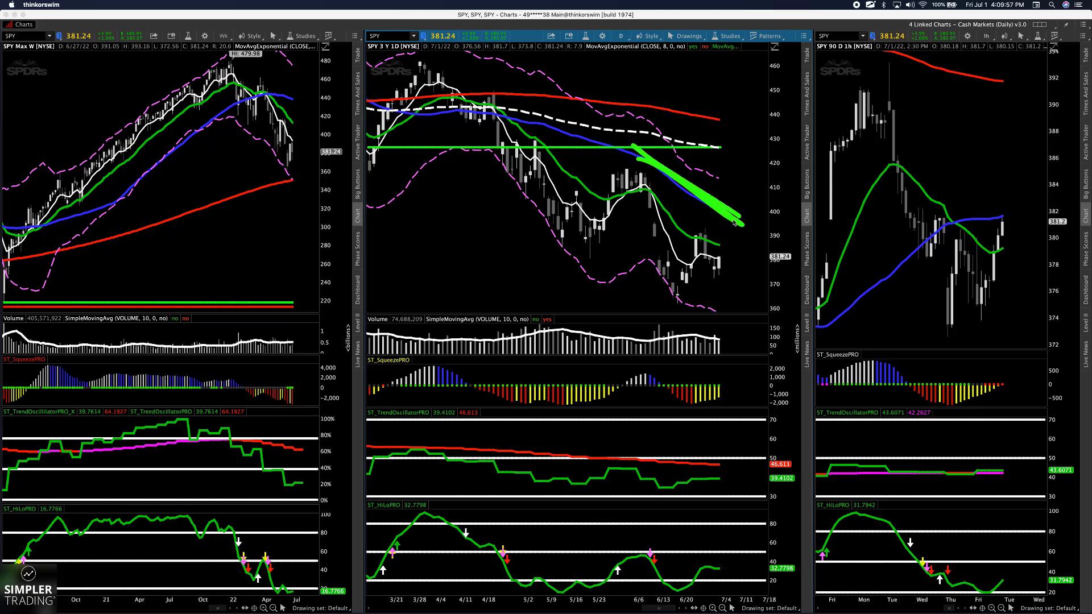
{"action": "left_click_drag", "start_coordinate": [645, 196], "coordinate": [771, 259]}
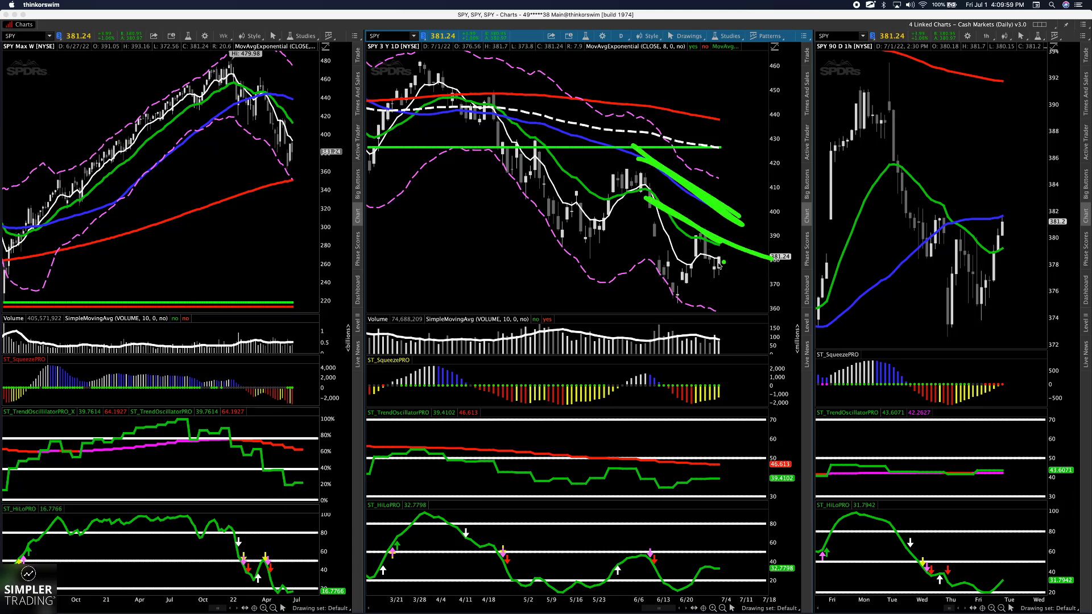
{"action": "mouse_move", "coordinate": [671, 237]}
{"action": "left_mouse_down"}
{"action": "mouse_move", "coordinate": [736, 262]}
{"action": "mouse_move", "coordinate": [721, 254]}
{"action": "left_mouse_up"}
{"action": "left_click_drag", "start_coordinate": [669, 108], "coordinate": [766, 148]}
{"action": "left_click_drag", "start_coordinate": [603, 101], "coordinate": [747, 168]}
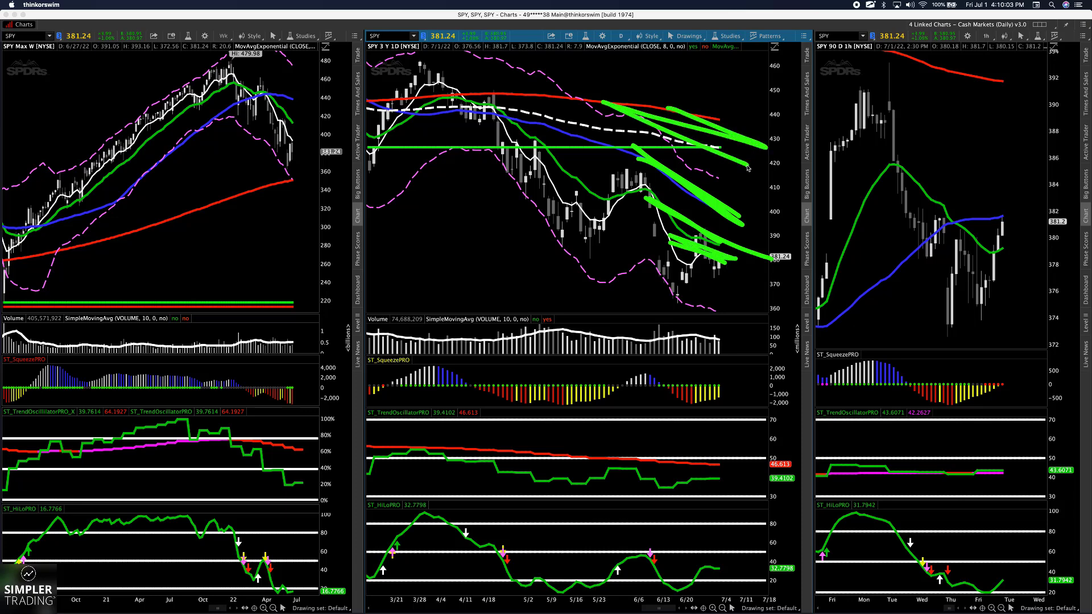
{"action": "key", "text": "Delete"}
Point at the oscillator readings and mark four squeeze signals with vertical strokes, then clear all annotations
{"action": "mouse_move", "coordinate": [758, 355]}
{"action": "left_mouse_down"}
{"action": "mouse_move", "coordinate": [725, 457]}
{"action": "mouse_move", "coordinate": [745, 446]}
{"action": "mouse_move", "coordinate": [774, 492]}
{"action": "mouse_move", "coordinate": [799, 453]}
{"action": "mouse_move", "coordinate": [775, 452]}
{"action": "left_mouse_up"}
{"action": "left_click", "coordinate": [756, 448]}
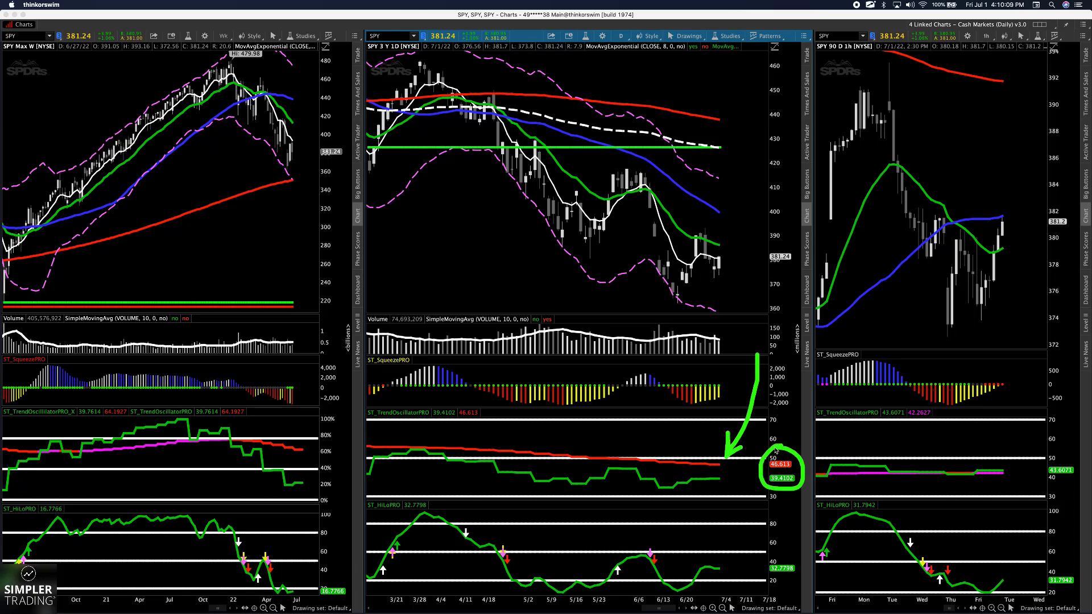
{"action": "left_click_drag", "start_coordinate": [426, 364], "coordinate": [426, 414]}
{"action": "left_click_drag", "start_coordinate": [487, 371], "coordinate": [487, 426]}
{"action": "left_click_drag", "start_coordinate": [554, 392], "coordinate": [556, 437]}
{"action": "left_click_drag", "start_coordinate": [633, 411], "coordinate": [634, 442]}
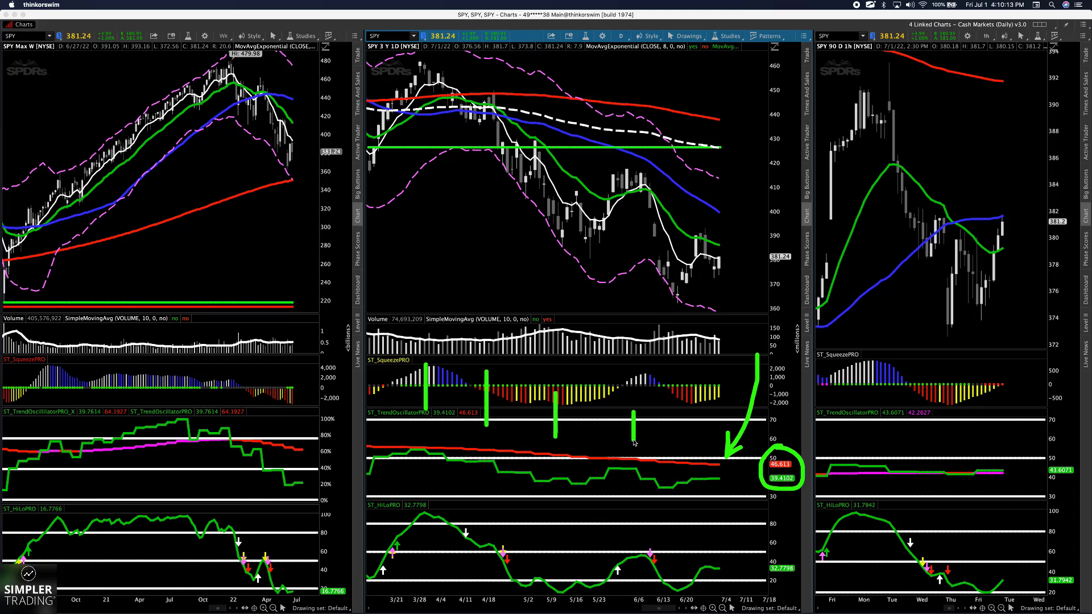
{"action": "key", "text": "Escape"}
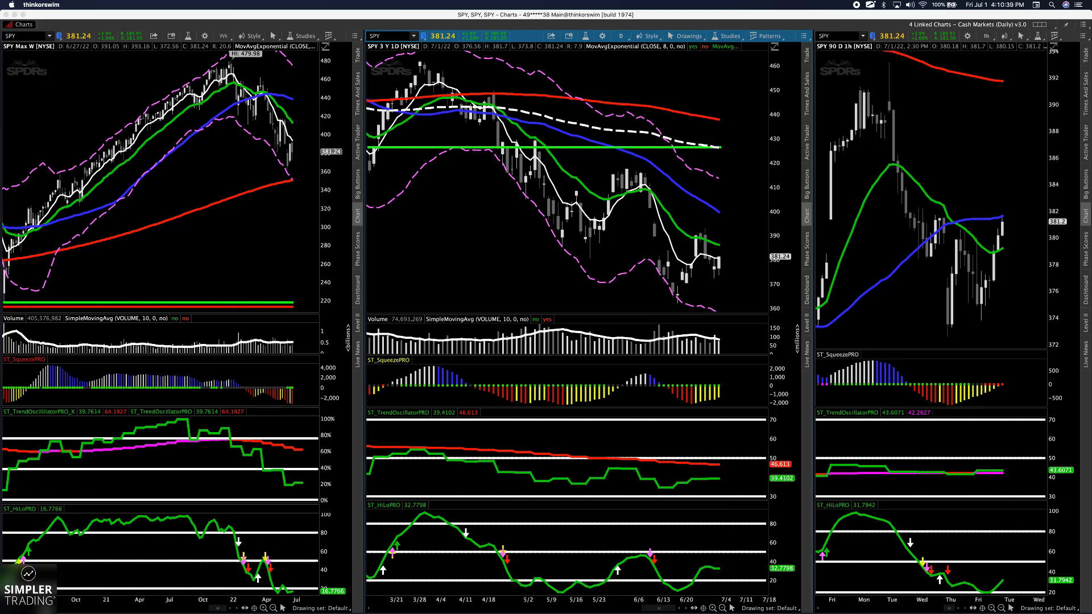
Underline the hourly lows, trace a thick resistance line and an upward target stroke, then clear them
{"action": "mouse_move", "coordinate": [934, 328]}
{"action": "left_mouse_down"}
{"action": "mouse_move", "coordinate": [945, 342]}
{"action": "mouse_move", "coordinate": [1007, 298]}
{"action": "left_mouse_up"}
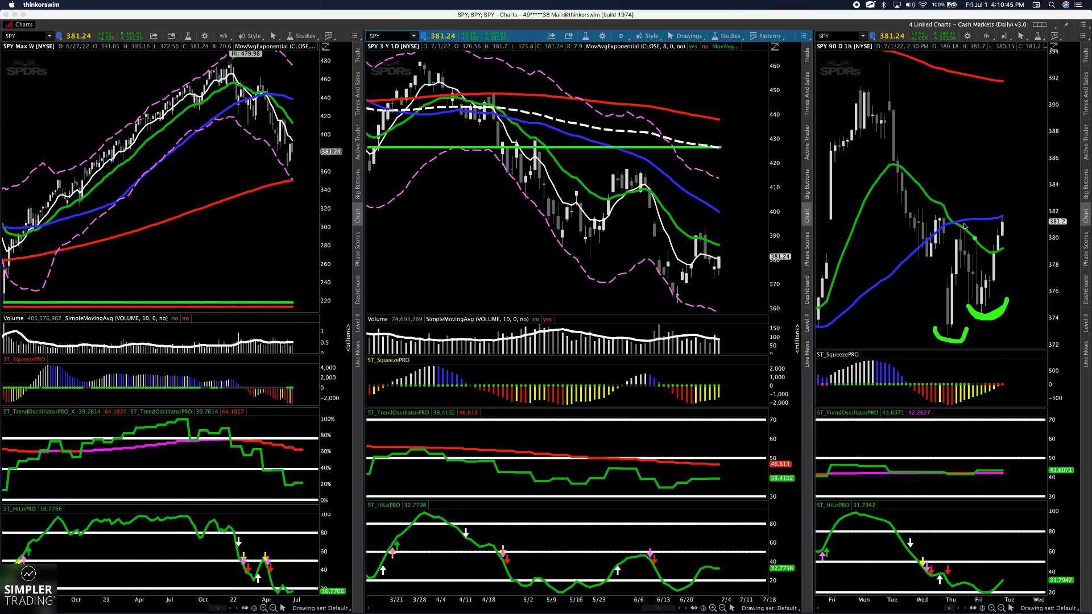
{"action": "left_click_drag", "start_coordinate": [904, 207], "coordinate": [1044, 206]}
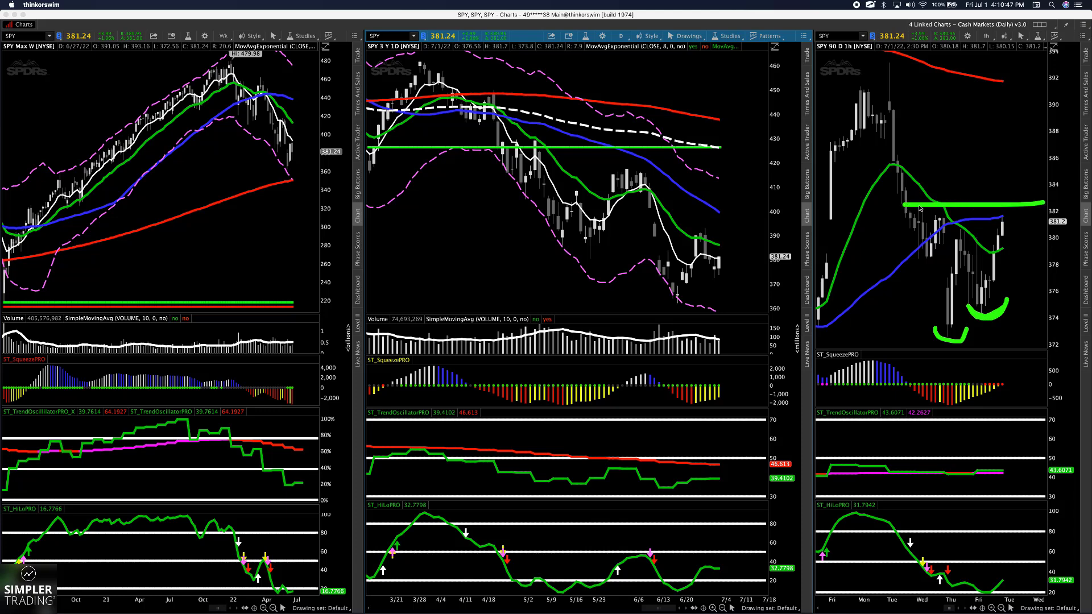
{"action": "left_click_drag", "start_coordinate": [902, 204], "coordinate": [1036, 204]}
{"action": "left_click_drag", "start_coordinate": [899, 203], "coordinate": [1037, 205]}
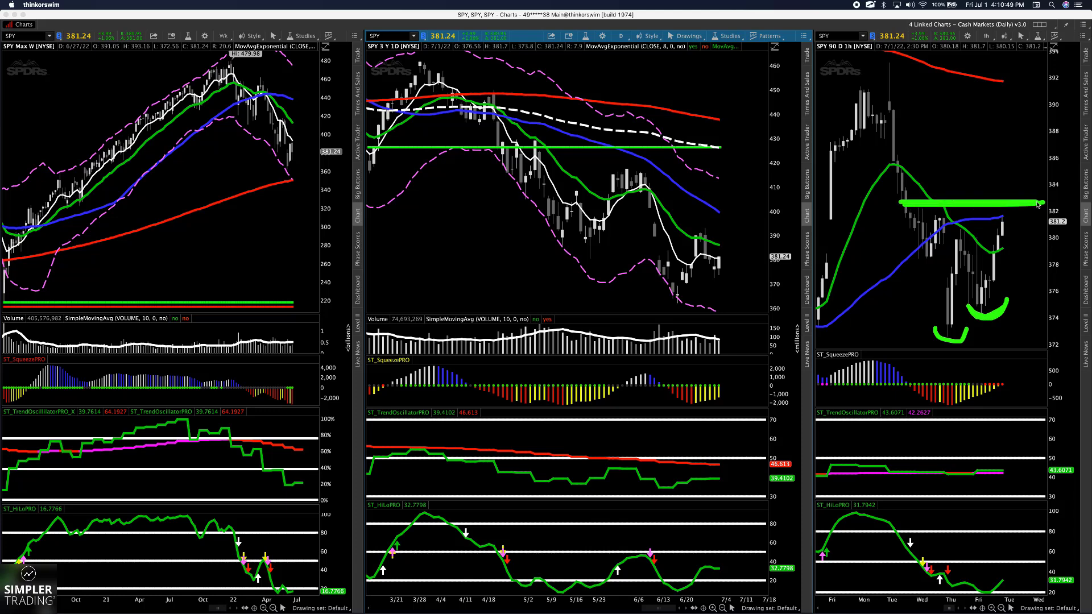
{"action": "left_click_drag", "start_coordinate": [918, 207], "coordinate": [1071, 208]}
{"action": "left_click_drag", "start_coordinate": [897, 202], "coordinate": [1051, 203]}
{"action": "left_click", "coordinate": [965, 218]}
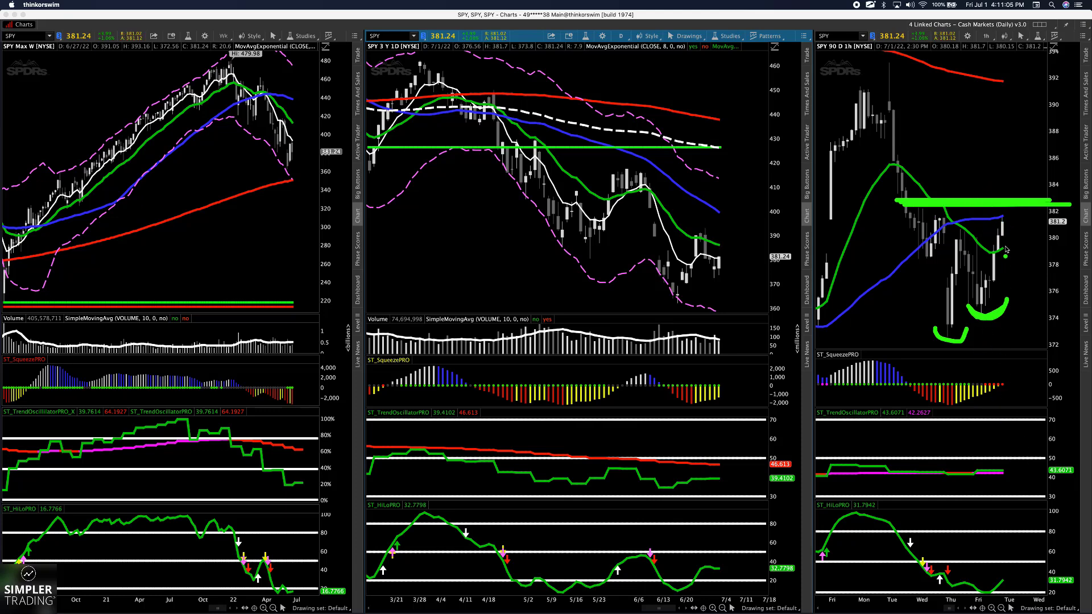
{"action": "mouse_move", "coordinate": [1010, 193]}
{"action": "left_mouse_down"}
{"action": "mouse_move", "coordinate": [995, 76]}
{"action": "mouse_move", "coordinate": [1046, 86]}
{"action": "mouse_move", "coordinate": [1020, 98]}
{"action": "mouse_move", "coordinate": [1057, 105]}
{"action": "left_mouse_up"}
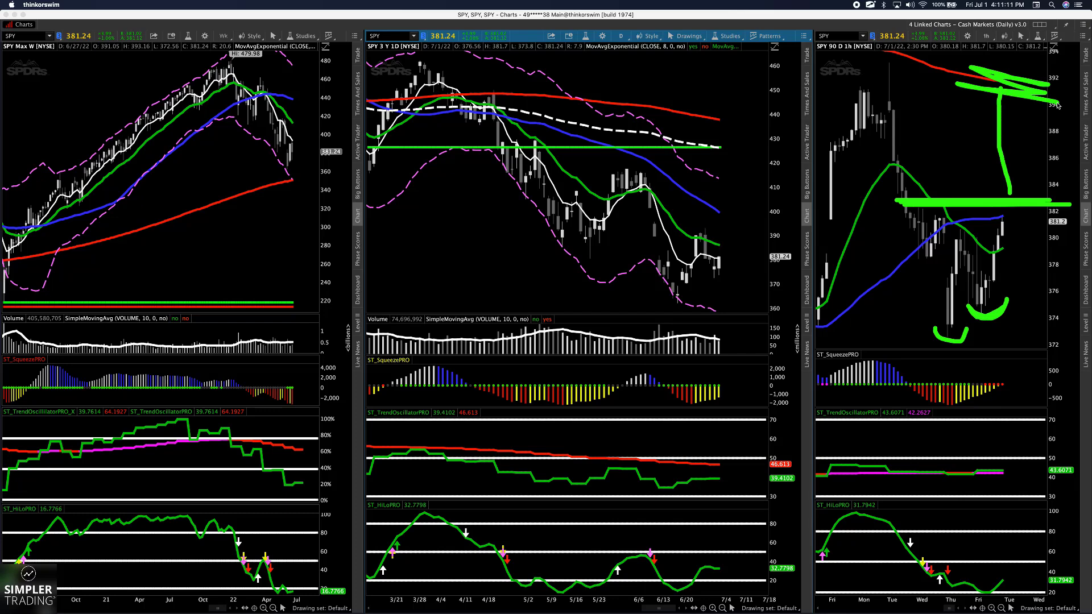
{"action": "key", "text": "Escape"}
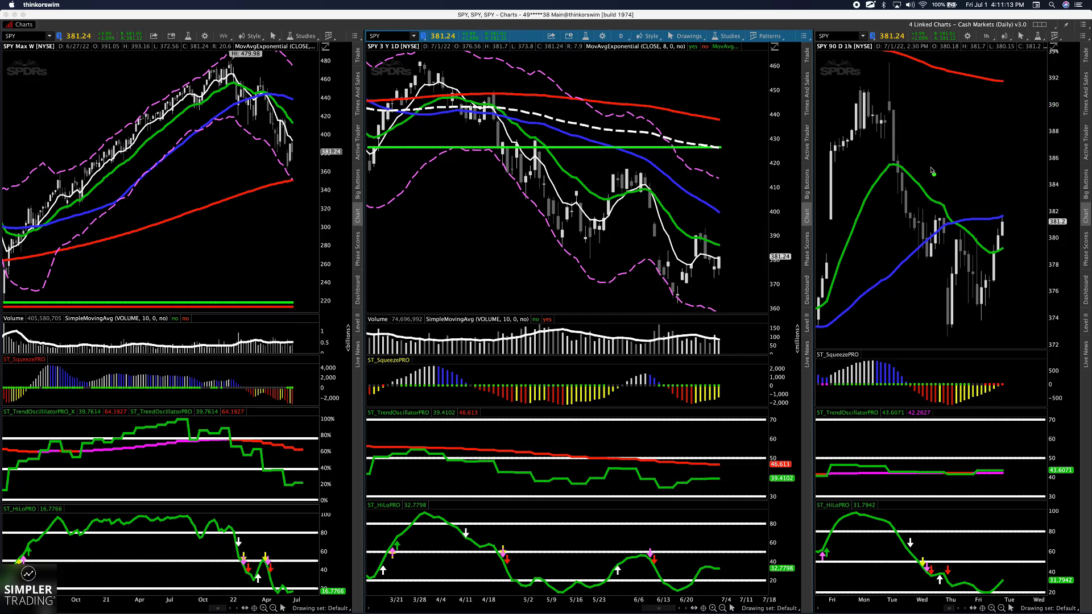
Draw arrows toward the latest hourly candles and a curve linking daily consolidation to volume, then clear everything
{"action": "mouse_move", "coordinate": [923, 31]}
{"action": "left_mouse_down"}
{"action": "mouse_move", "coordinate": [898, 60]}
{"action": "mouse_move", "coordinate": [916, 58]}
{"action": "left_mouse_up"}
{"action": "key", "text": "Escape"}
{"action": "left_click", "coordinate": [952, 258]}
{"action": "left_click", "coordinate": [1015, 379]}
{"action": "mouse_move", "coordinate": [1028, 117]}
{"action": "left_mouse_down"}
{"action": "mouse_move", "coordinate": [1006, 209]}
{"action": "mouse_move", "coordinate": [1024, 199]}
{"action": "left_mouse_up"}
{"action": "left_click", "coordinate": [995, 231]}
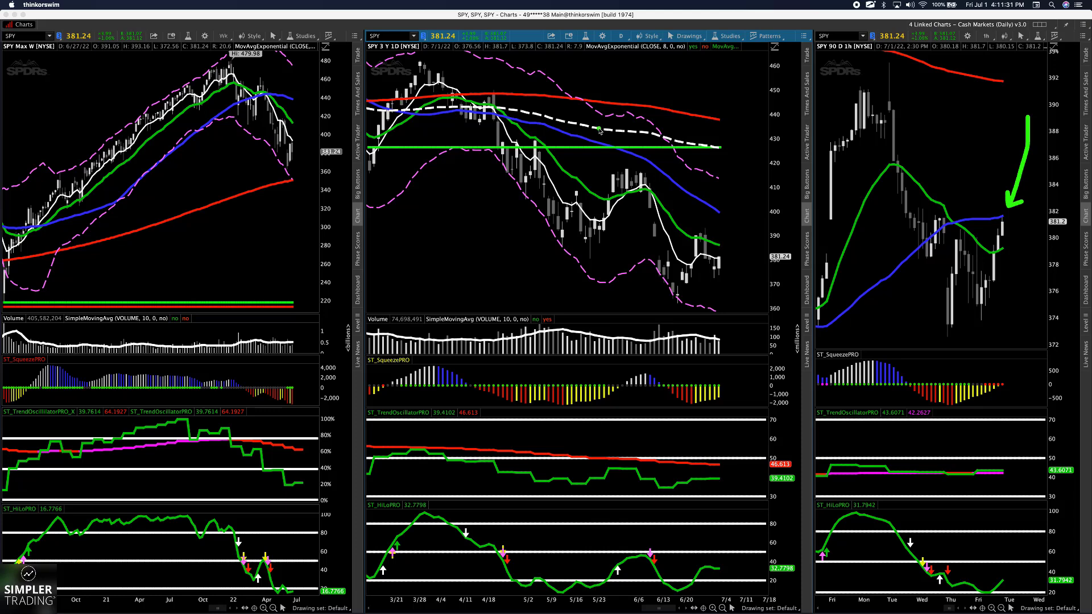
{"action": "mouse_move", "coordinate": [588, 192]}
{"action": "left_mouse_down"}
{"action": "mouse_move", "coordinate": [800, 105]}
{"action": "mouse_move", "coordinate": [803, 157]}
{"action": "left_mouse_up"}
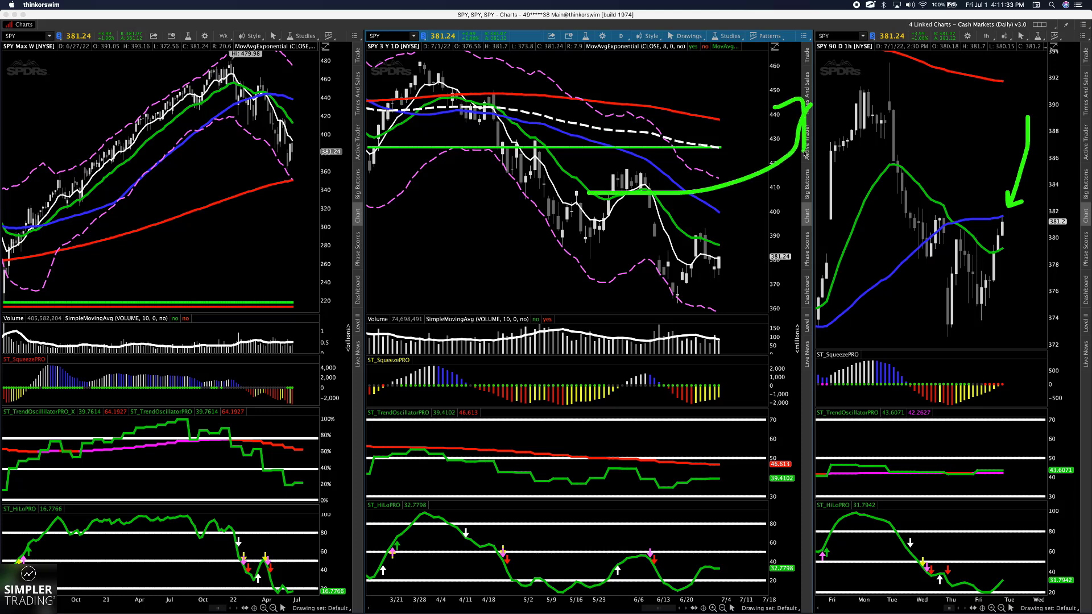
{"action": "mouse_move", "coordinate": [916, 149]}
{"action": "left_mouse_down"}
{"action": "mouse_move", "coordinate": [781, 351]}
{"action": "mouse_move", "coordinate": [695, 346]}
{"action": "mouse_move", "coordinate": [687, 366]}
{"action": "left_mouse_up"}
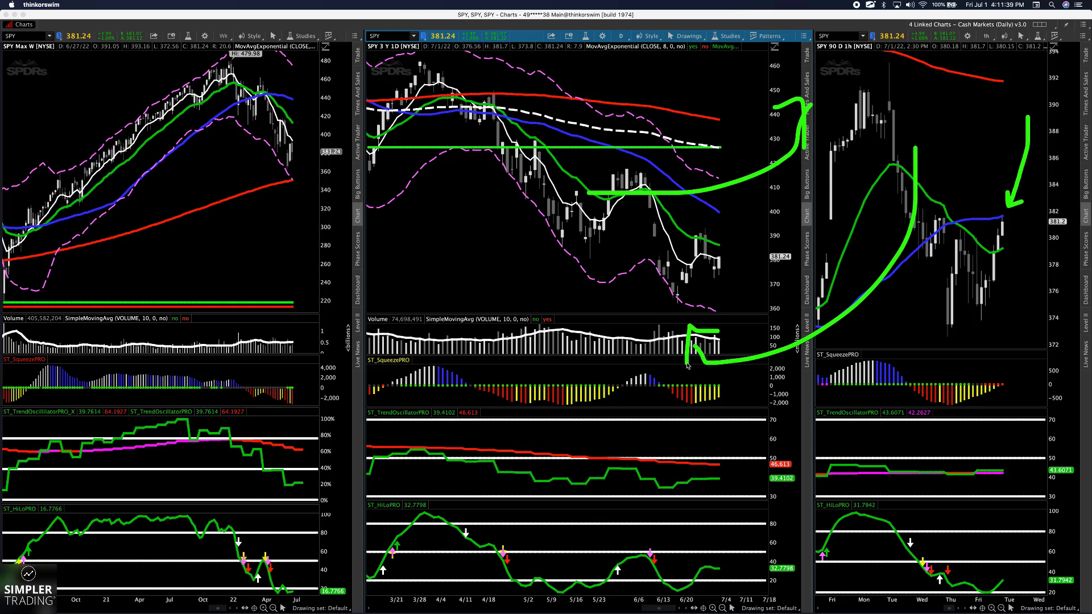
{"action": "key", "text": "Escape"}
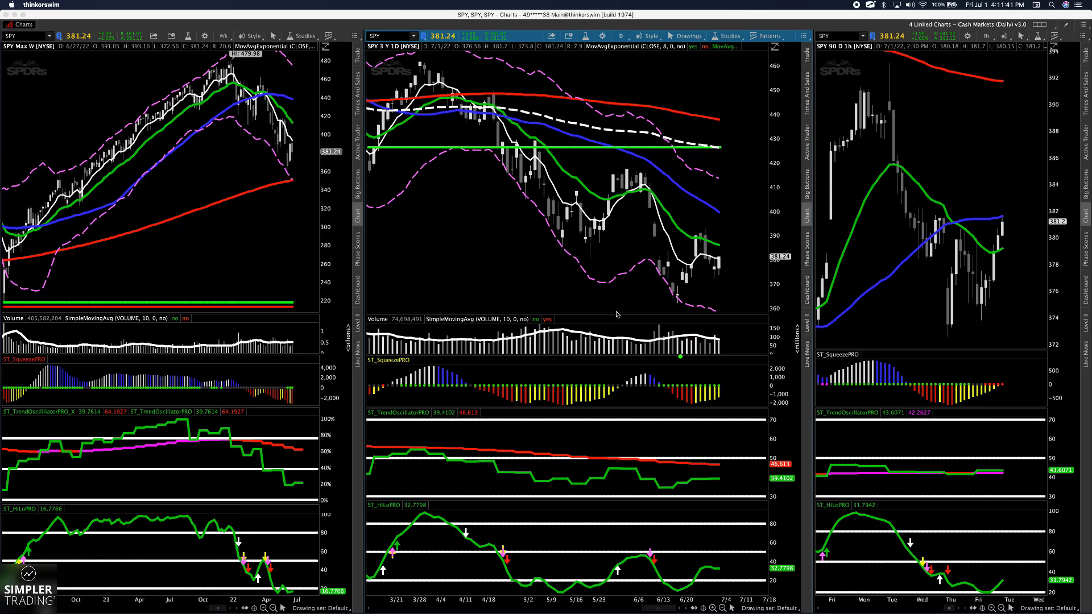
Trace the weekly and daily declines and mark the hourly range top, bottom and daily levels
{"action": "left_click_drag", "start_coordinate": [240, 67], "coordinate": [326, 243]}
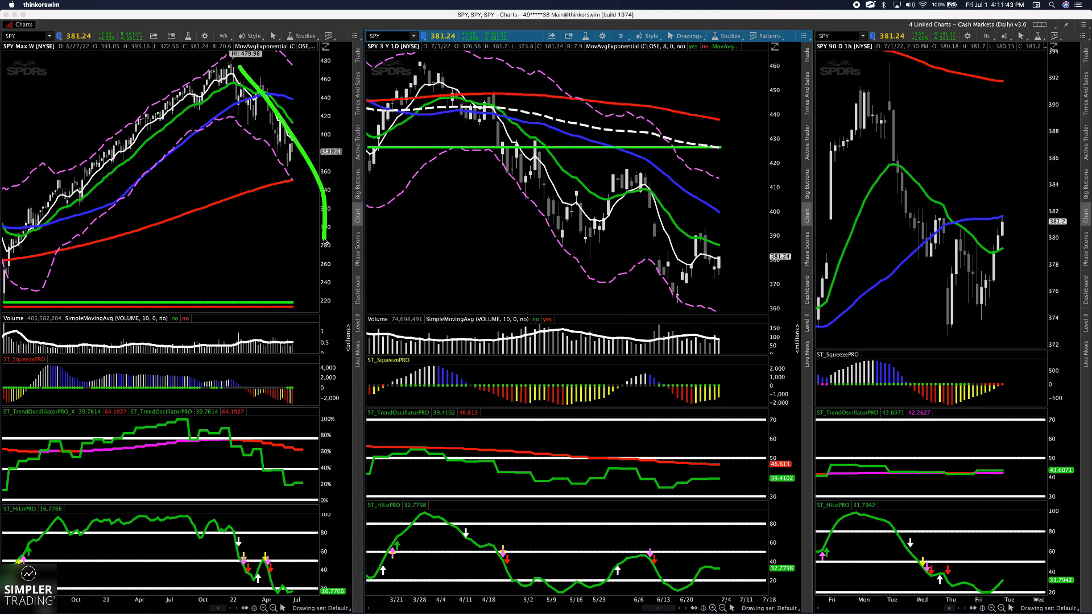
{"action": "left_click_drag", "start_coordinate": [492, 49], "coordinate": [752, 310]}
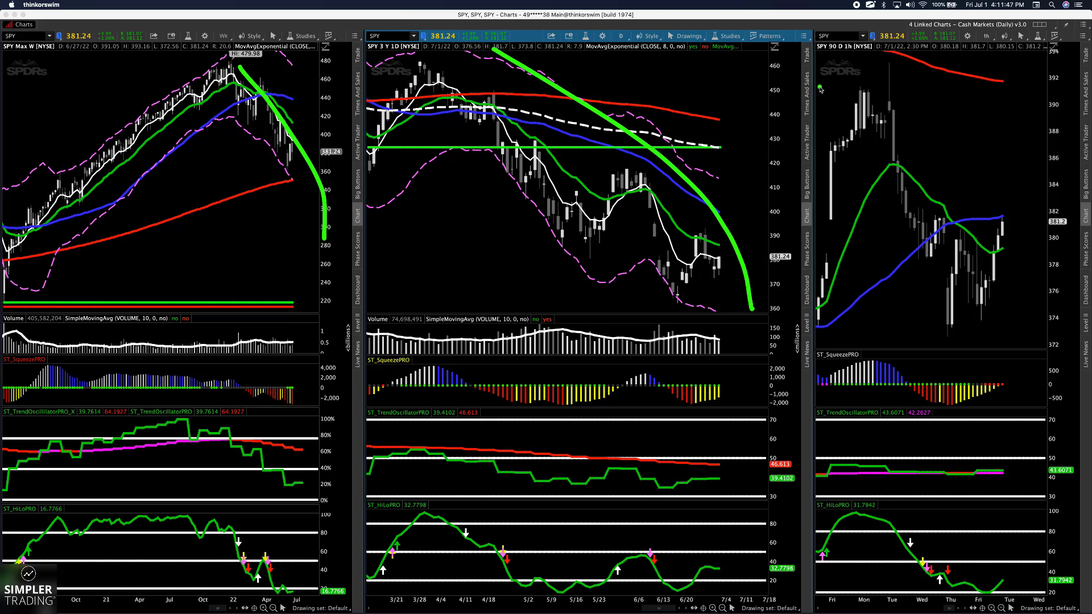
{"action": "left_click_drag", "start_coordinate": [819, 87], "coordinate": [970, 87]}
{"action": "left_click_drag", "start_coordinate": [875, 312], "coordinate": [962, 311]}
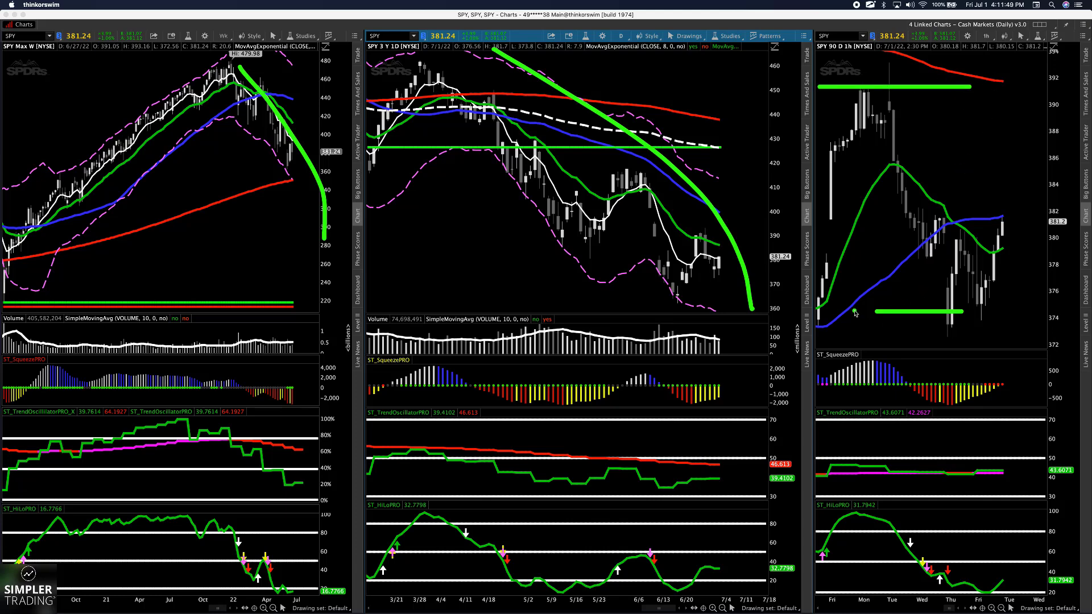
{"action": "left_click_drag", "start_coordinate": [658, 240], "coordinate": [751, 240]}
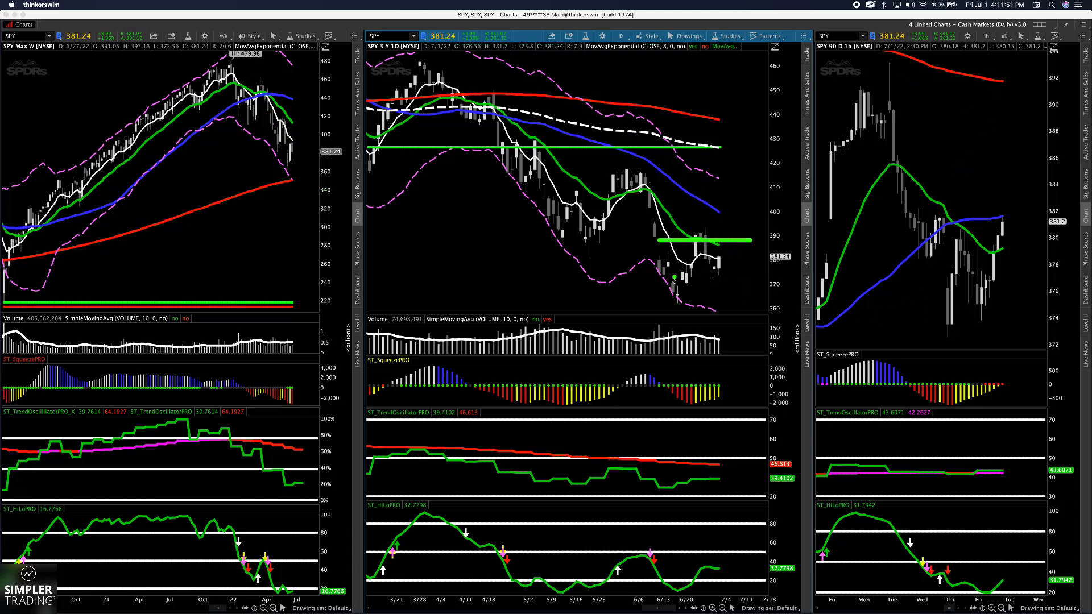
{"action": "left_click_drag", "start_coordinate": [653, 277], "coordinate": [749, 278]}
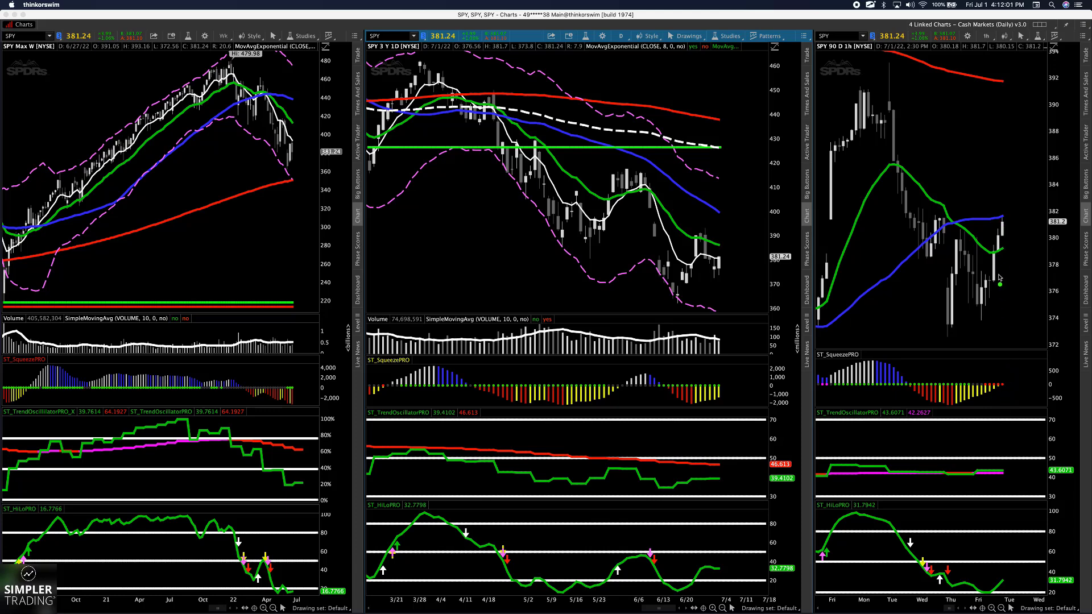
Highlight the hourly blue average and redraw a clean green support line near 374
{"action": "mouse_move", "coordinate": [1000, 218]}
{"action": "left_mouse_down"}
{"action": "mouse_move", "coordinate": [1017, 218]}
{"action": "mouse_move", "coordinate": [996, 216]}
{"action": "mouse_move", "coordinate": [1015, 216]}
{"action": "mouse_move", "coordinate": [1002, 249]}
{"action": "mouse_move", "coordinate": [1016, 249]}
{"action": "mouse_move", "coordinate": [1004, 248]}
{"action": "left_mouse_up"}
{"action": "left_click_drag", "start_coordinate": [937, 335], "coordinate": [1048, 330]}
{"action": "left_click_drag", "start_coordinate": [946, 326], "coordinate": [1060, 319]}
{"action": "left_click_drag", "start_coordinate": [946, 321], "coordinate": [1043, 324]}
{"action": "mouse_move", "coordinate": [929, 319]}
{"action": "left_mouse_down"}
{"action": "mouse_move", "coordinate": [1039, 318]}
{"action": "mouse_move", "coordinate": [943, 336]}
{"action": "mouse_move", "coordinate": [1044, 337]}
{"action": "left_mouse_up"}
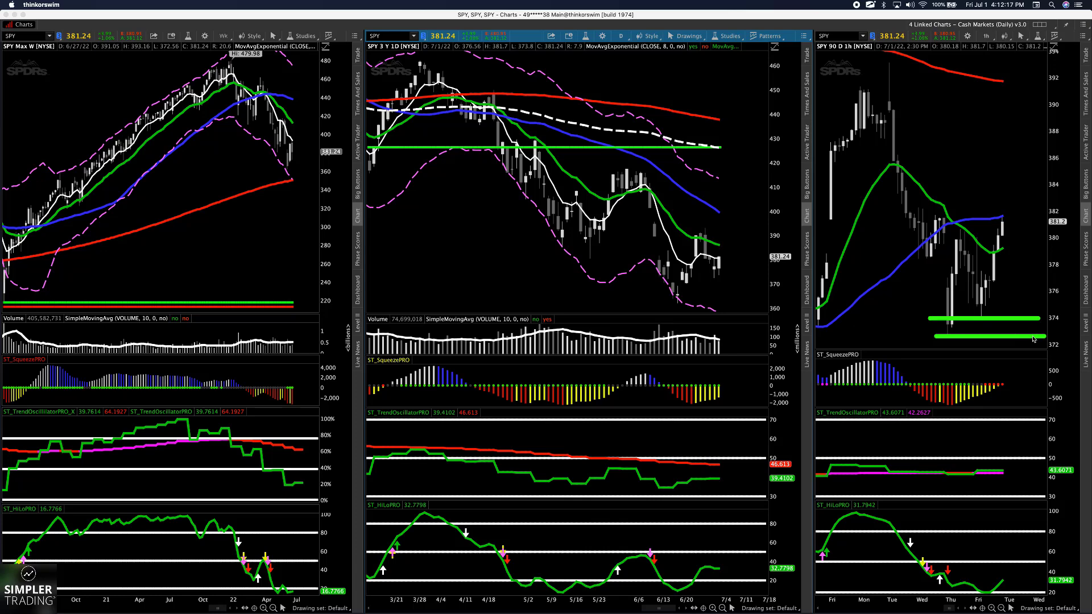
Draw green levels near 380 and 382 and hooks under the recent lows near 373
{"action": "left_click", "coordinate": [1032, 338]}
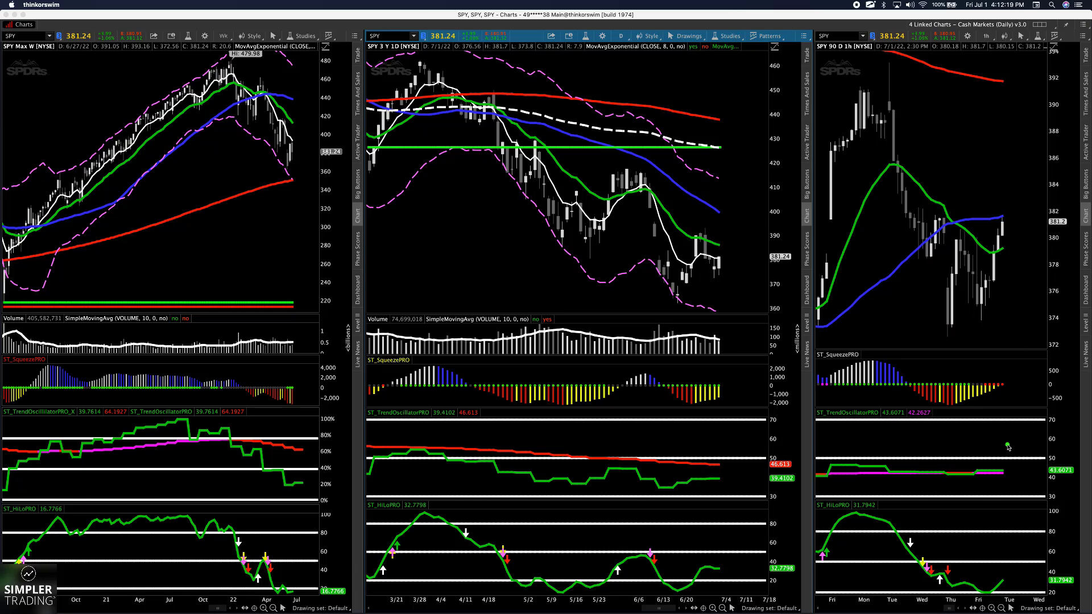
{"action": "left_click_drag", "start_coordinate": [942, 230], "coordinate": [1039, 230]}
{"action": "left_click_drag", "start_coordinate": [935, 329], "coordinate": [999, 288]}
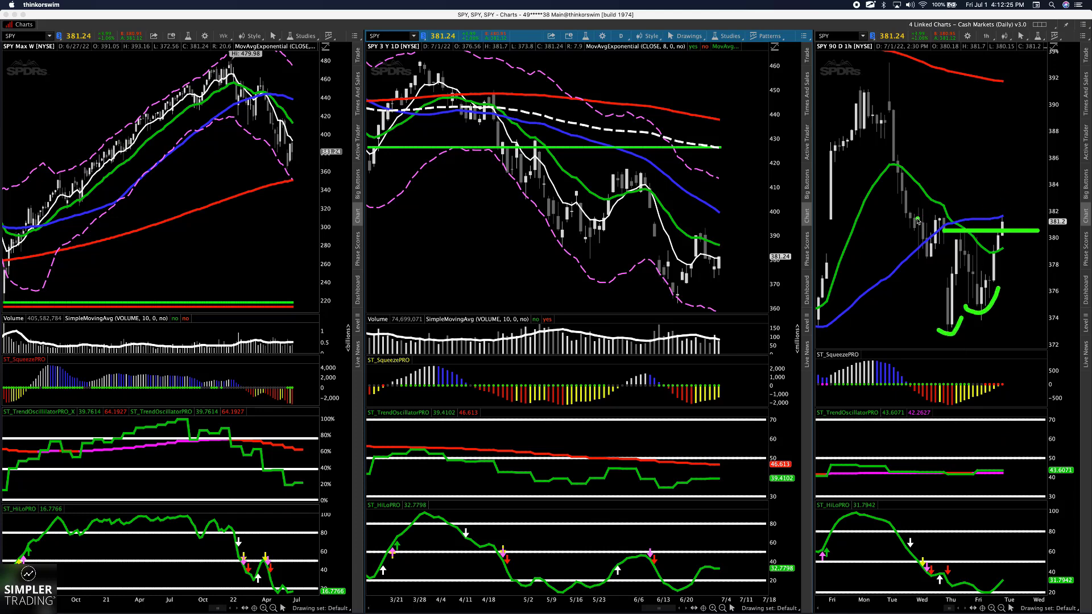
{"action": "left_click_drag", "start_coordinate": [904, 210], "coordinate": [1061, 210]}
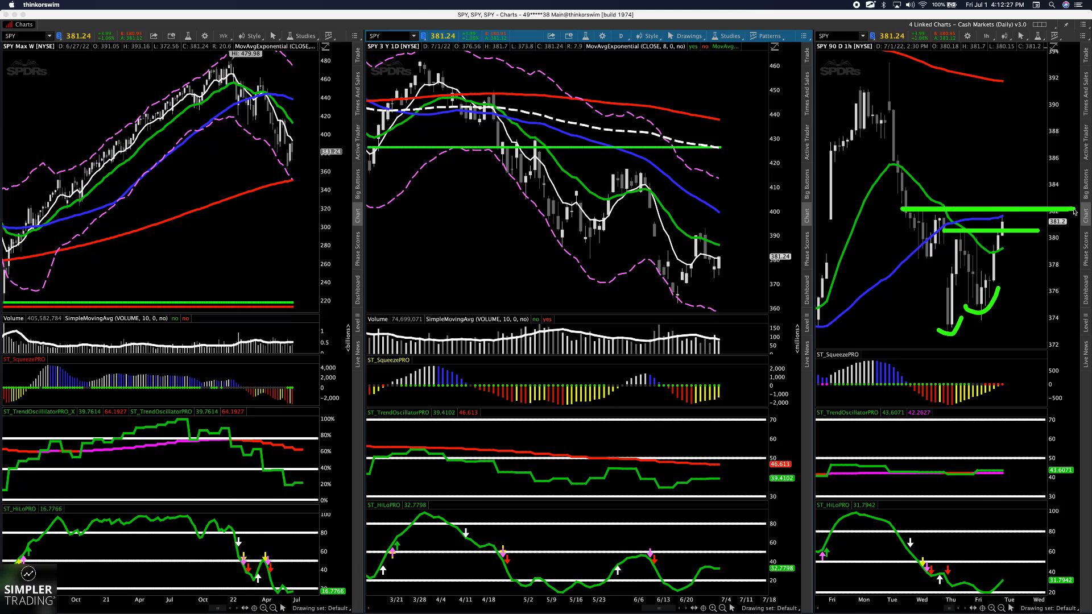
Sketch choppy action along resistance and a swing toward the red average, then clear all annotations
{"action": "mouse_move", "coordinate": [913, 236]}
{"action": "left_mouse_down"}
{"action": "mouse_move", "coordinate": [929, 222]}
{"action": "mouse_move", "coordinate": [1051, 213]}
{"action": "mouse_move", "coordinate": [1006, 199]}
{"action": "mouse_move", "coordinate": [1032, 206]}
{"action": "left_mouse_up"}
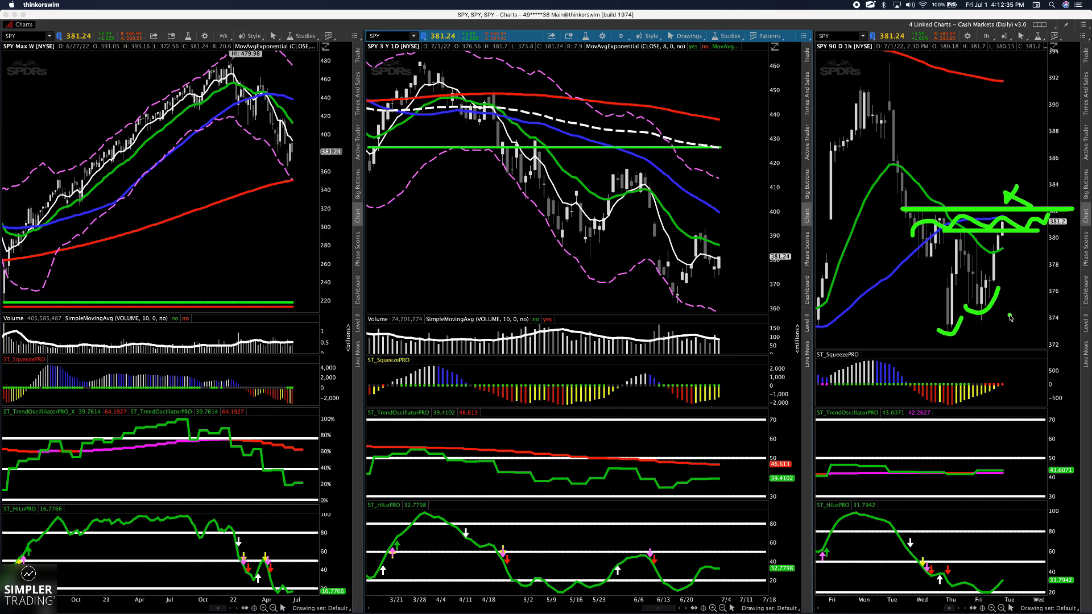
{"action": "mouse_move", "coordinate": [1012, 81]}
{"action": "left_mouse_down"}
{"action": "mouse_move", "coordinate": [1044, 122]}
{"action": "mouse_move", "coordinate": [1031, 207]}
{"action": "mouse_move", "coordinate": [1046, 174]}
{"action": "mouse_move", "coordinate": [1036, 118]}
{"action": "mouse_move", "coordinate": [1016, 105]}
{"action": "left_mouse_up"}
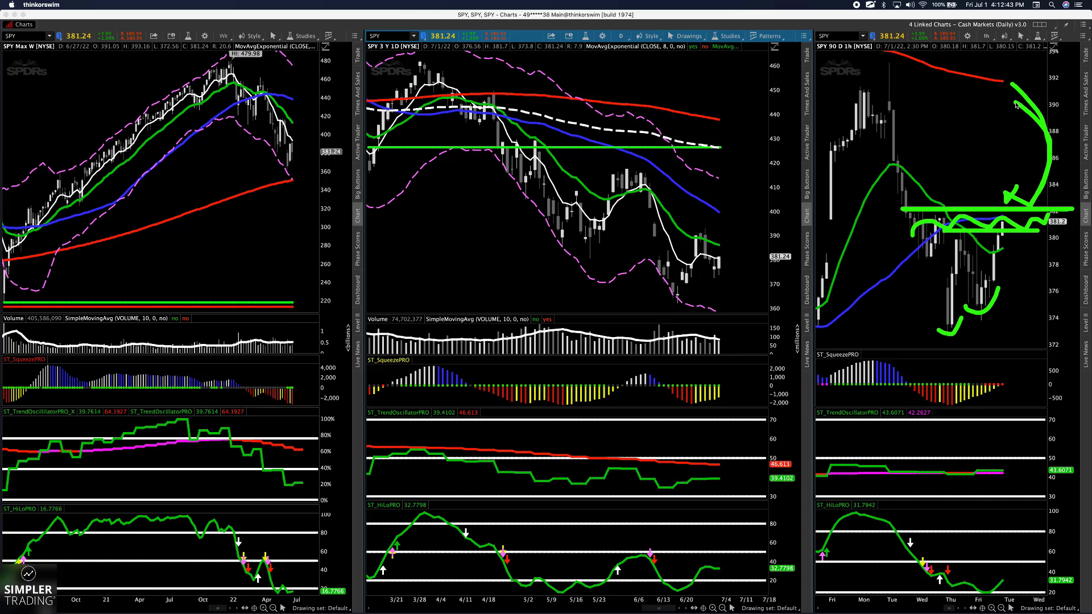
{"action": "key", "text": "Escape"}
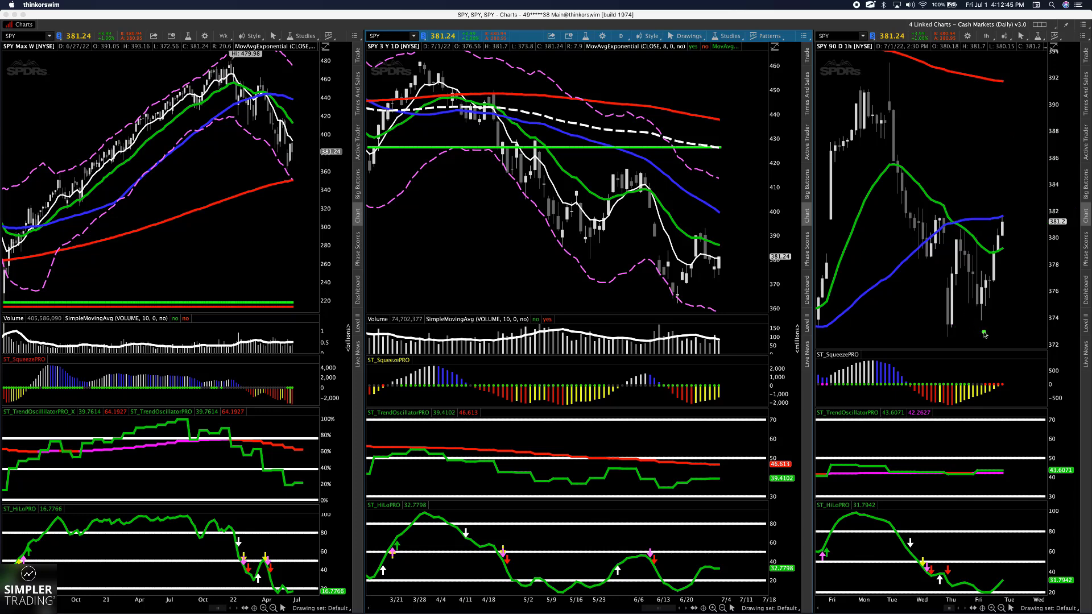
Circle the squeeze bars and 43.6071 Trend Oscillator reading, clear, then sketch a rise toward 392
{"action": "mouse_move", "coordinate": [1015, 362]}
{"action": "left_mouse_down"}
{"action": "mouse_move", "coordinate": [974, 377]}
{"action": "mouse_move", "coordinate": [986, 420]}
{"action": "mouse_move", "coordinate": [1020, 382]}
{"action": "mouse_move", "coordinate": [1005, 365]}
{"action": "left_mouse_up"}
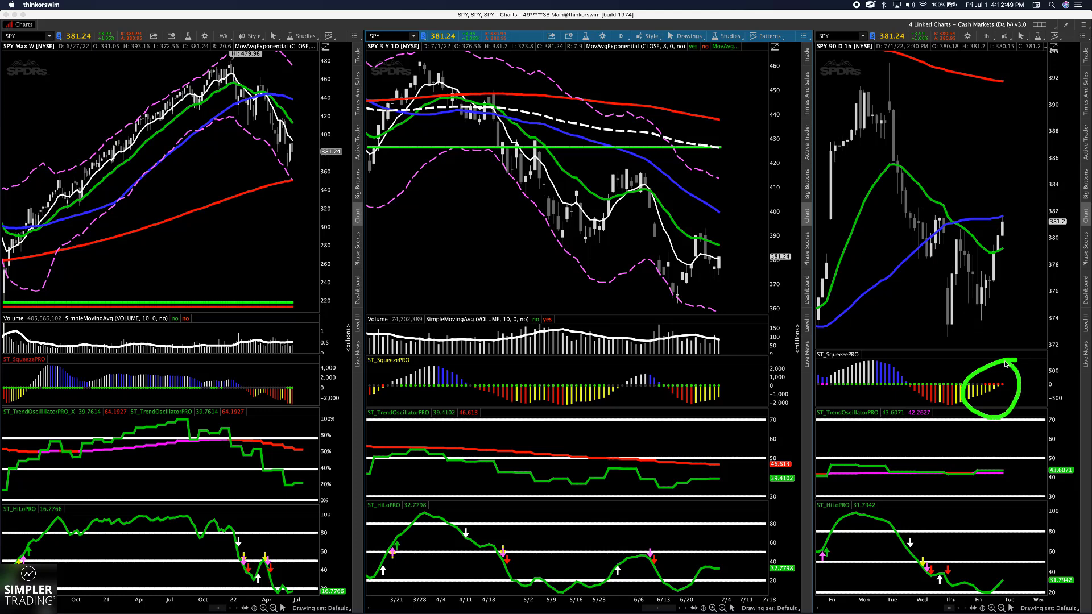
{"action": "mouse_move", "coordinate": [1012, 455]}
{"action": "left_mouse_down"}
{"action": "mouse_move", "coordinate": [961, 469]}
{"action": "mouse_move", "coordinate": [989, 500]}
{"action": "mouse_move", "coordinate": [1017, 463]}
{"action": "mouse_move", "coordinate": [970, 454]}
{"action": "mouse_move", "coordinate": [963, 489]}
{"action": "mouse_move", "coordinate": [1002, 496]}
{"action": "mouse_move", "coordinate": [1012, 462]}
{"action": "mouse_move", "coordinate": [991, 452]}
{"action": "left_mouse_up"}
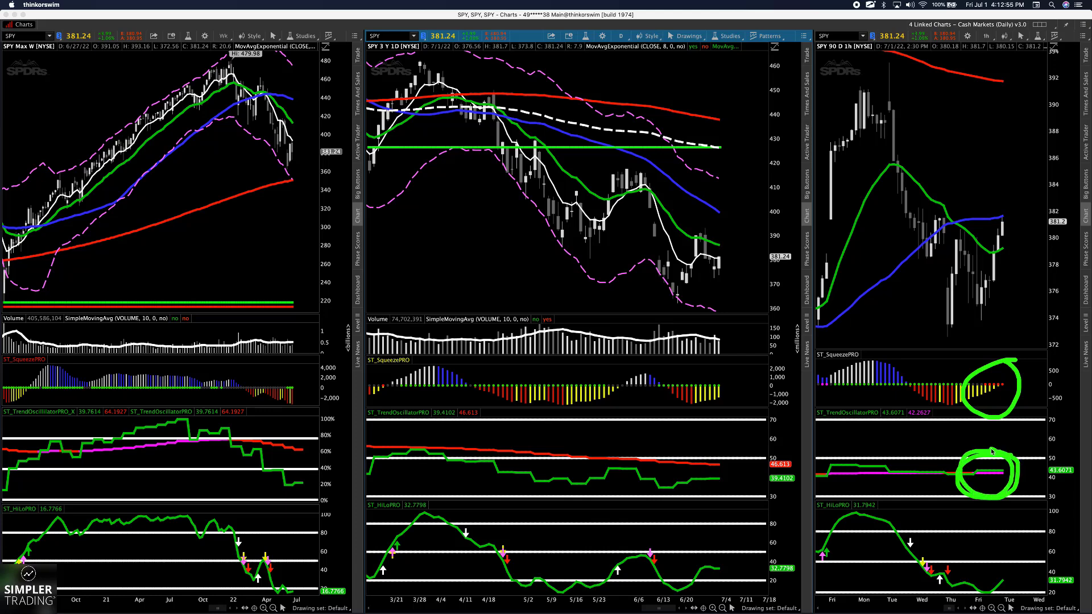
{"action": "mouse_move", "coordinate": [1063, 453]}
{"action": "left_mouse_down"}
{"action": "mouse_move", "coordinate": [1044, 488]}
{"action": "mouse_move", "coordinate": [1048, 446]}
{"action": "left_mouse_up"}
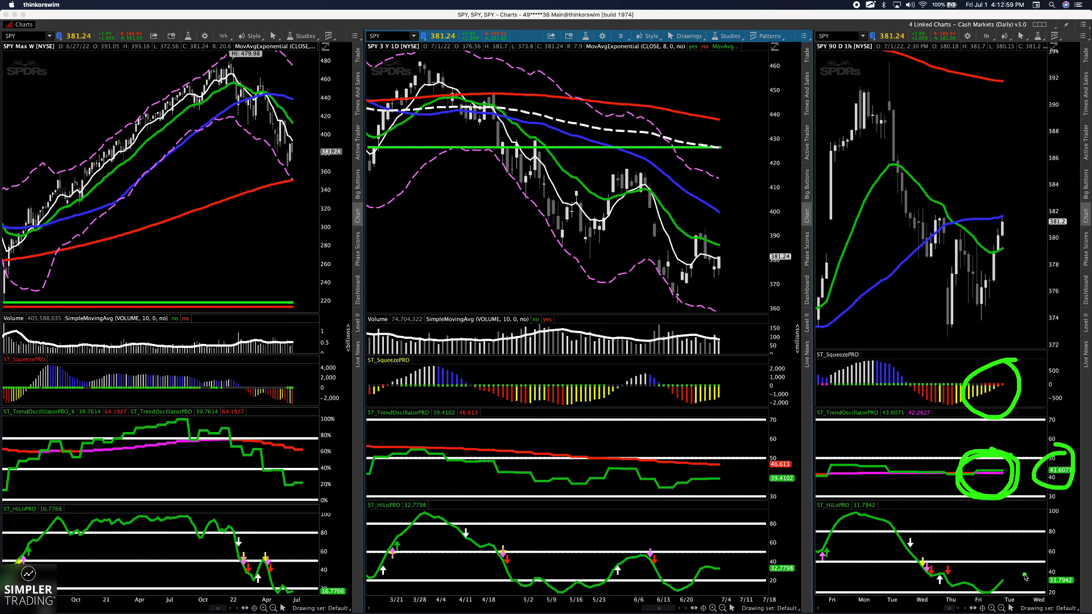
{"action": "left_click", "coordinate": [909, 577]}
{"action": "mouse_move", "coordinate": [1017, 578]}
{"action": "left_mouse_down"}
{"action": "mouse_move", "coordinate": [1030, 571]}
{"action": "mouse_move", "coordinate": [1026, 593]}
{"action": "left_mouse_up"}
{"action": "key", "text": "Escape"}
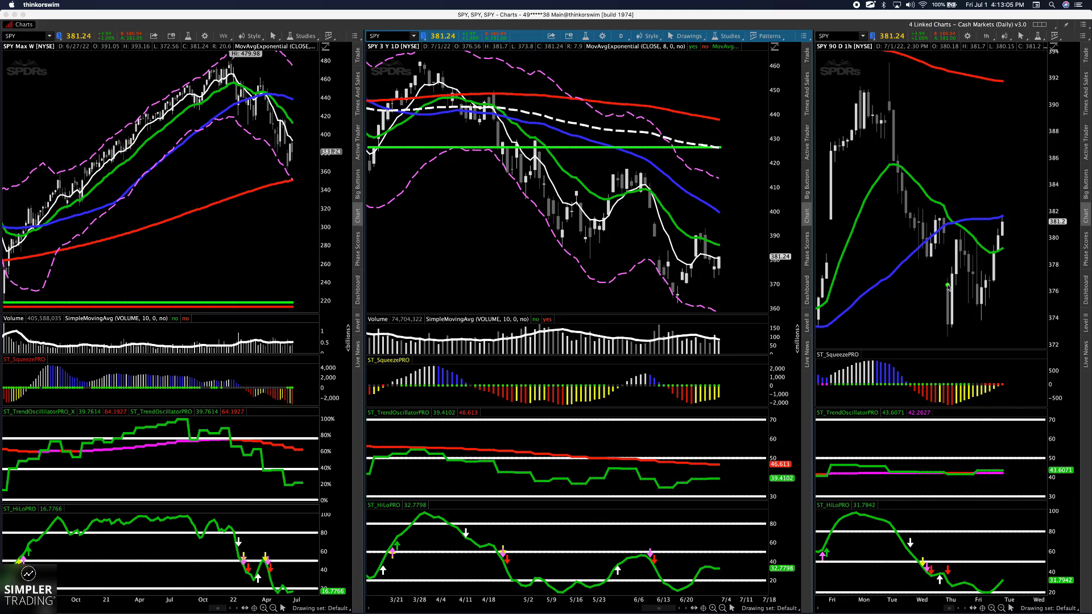
{"action": "mouse_move", "coordinate": [1004, 221]}
{"action": "left_mouse_down"}
{"action": "mouse_move", "coordinate": [1004, 179]}
{"action": "mouse_move", "coordinate": [1016, 199]}
{"action": "mouse_move", "coordinate": [1021, 176]}
{"action": "mouse_move", "coordinate": [1045, 195]}
{"action": "mouse_move", "coordinate": [1032, 85]}
{"action": "mouse_move", "coordinate": [1074, 84]}
{"action": "left_mouse_up"}
{"action": "left_click_drag", "start_coordinate": [968, 64], "coordinate": [1041, 78]}
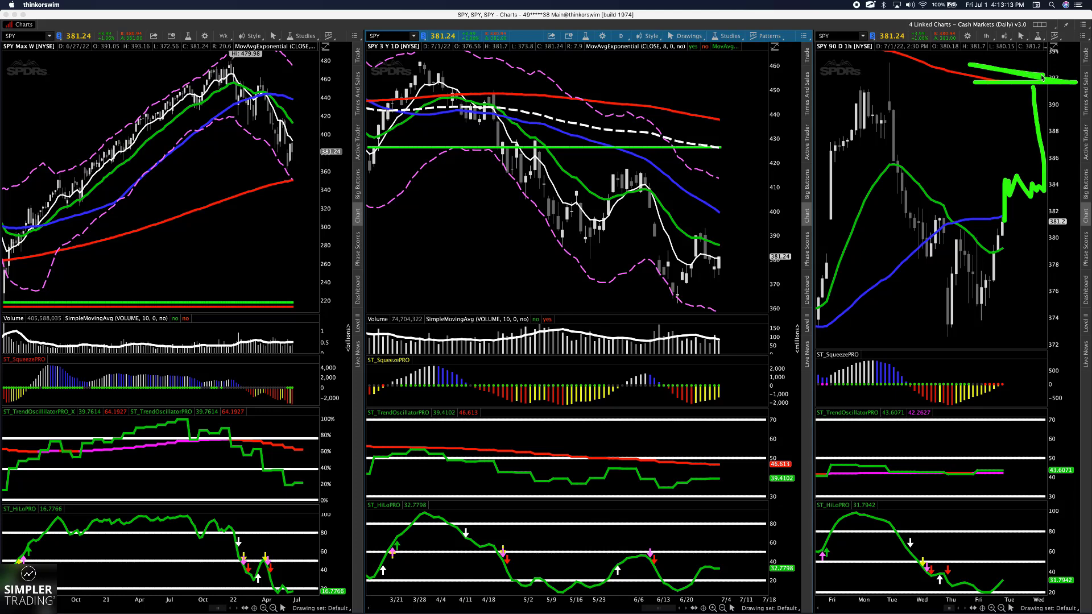
Erase the green projected-move sketch from the hourly SPY chart
{"action": "key", "text": "Escape"}
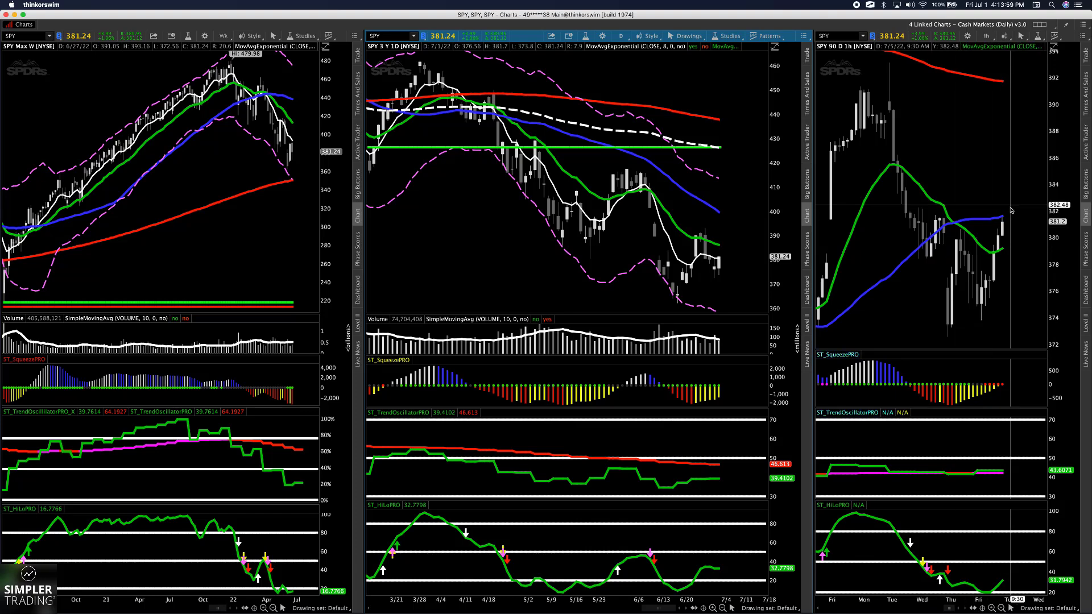
Replace SPY with XBI in the symbol box to load it into all linked charts
{"action": "left_click", "coordinate": [846, 36]}
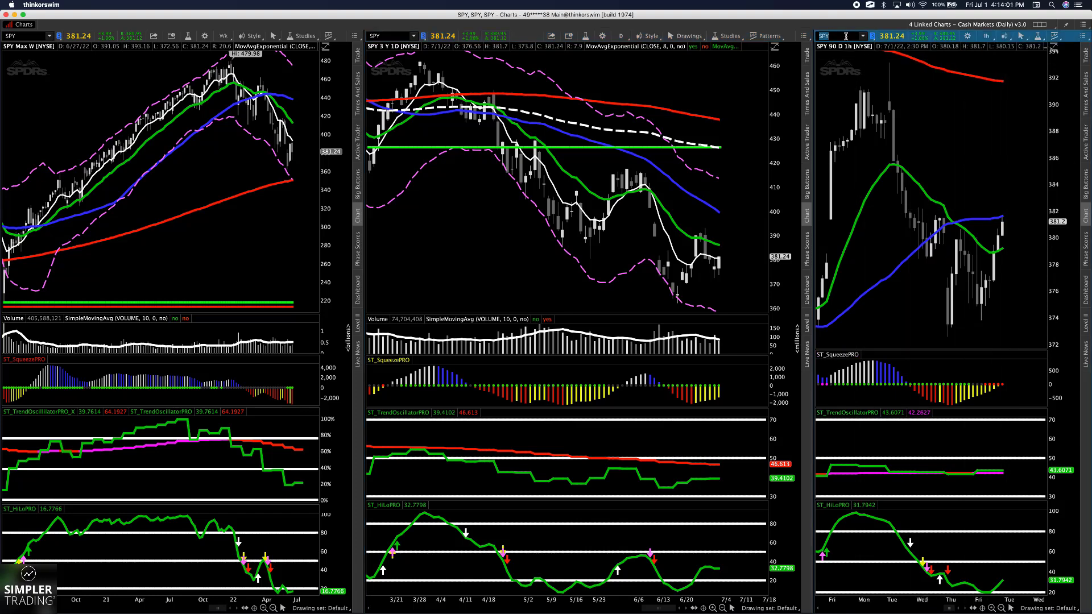
{"action": "type", "text": "XBI"}
{"action": "key", "text": "Return"}
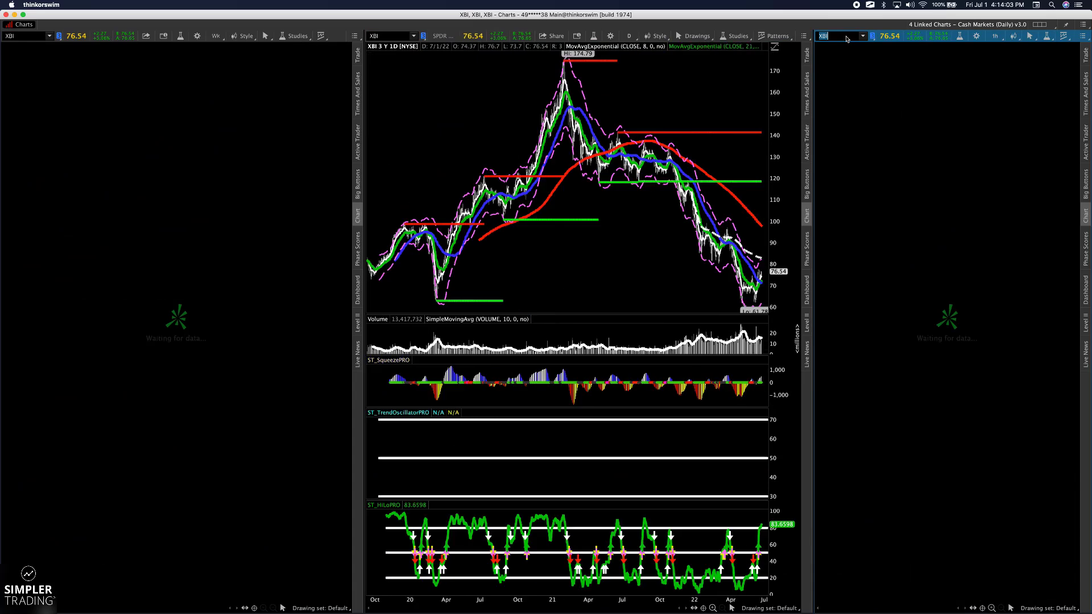
Zoom the weekly, daily (Mar–Jul 2022) and hourly XBI charts into their latest bars
{"action": "left_click_drag", "start_coordinate": [278, 156], "coordinate": [318, 159]}
{"action": "left_click_drag", "start_coordinate": [179, 196], "coordinate": [314, 196]}
{"action": "left_click_drag", "start_coordinate": [725, 188], "coordinate": [767, 188]}
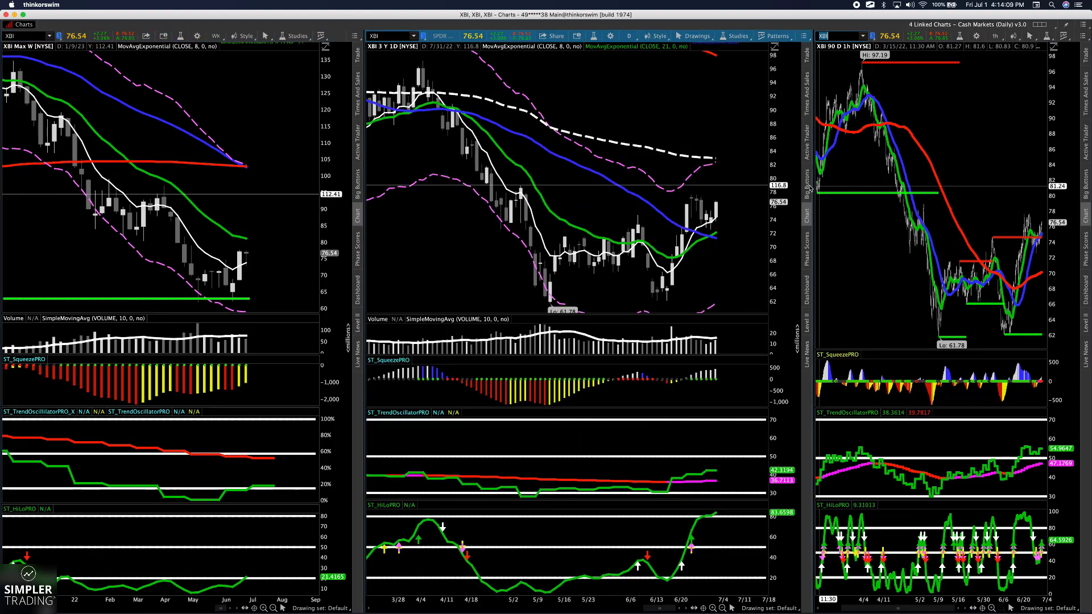
{"action": "left_click_drag", "start_coordinate": [1001, 195], "coordinate": [1047, 195]}
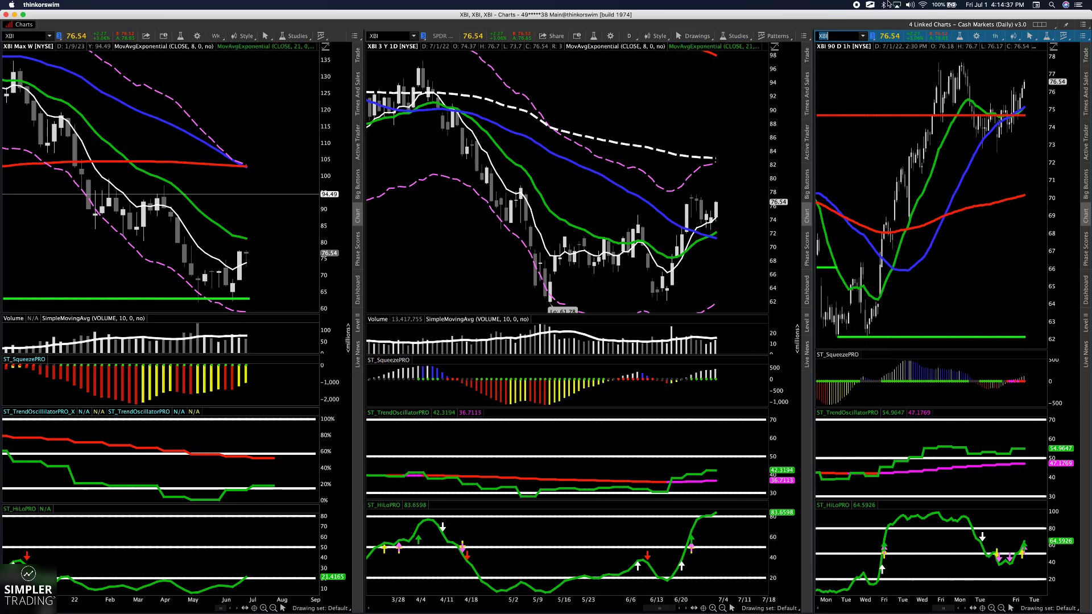
Turn on ScreenBrush, loop the right chart's rally and mark the average crossover with an X, then clear
{"action": "left_click", "coordinate": [869, 5]}
{"action": "left_click", "coordinate": [999, 110]}
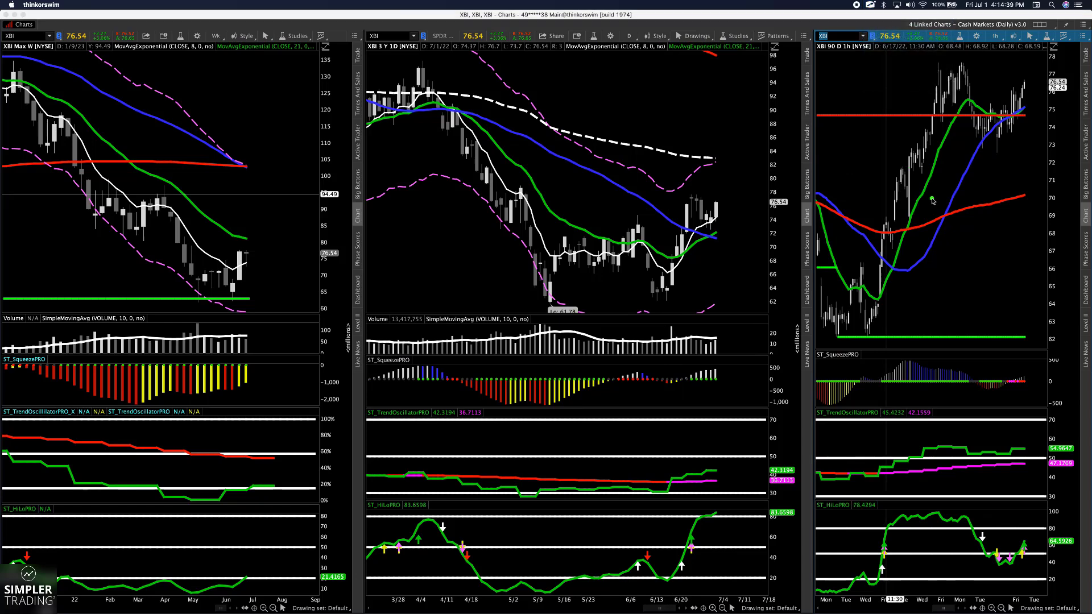
{"action": "mouse_move", "coordinate": [1021, 80]}
{"action": "left_mouse_down"}
{"action": "mouse_move", "coordinate": [885, 108]}
{"action": "mouse_move", "coordinate": [960, 283]}
{"action": "mouse_move", "coordinate": [1012, 40]}
{"action": "left_mouse_up"}
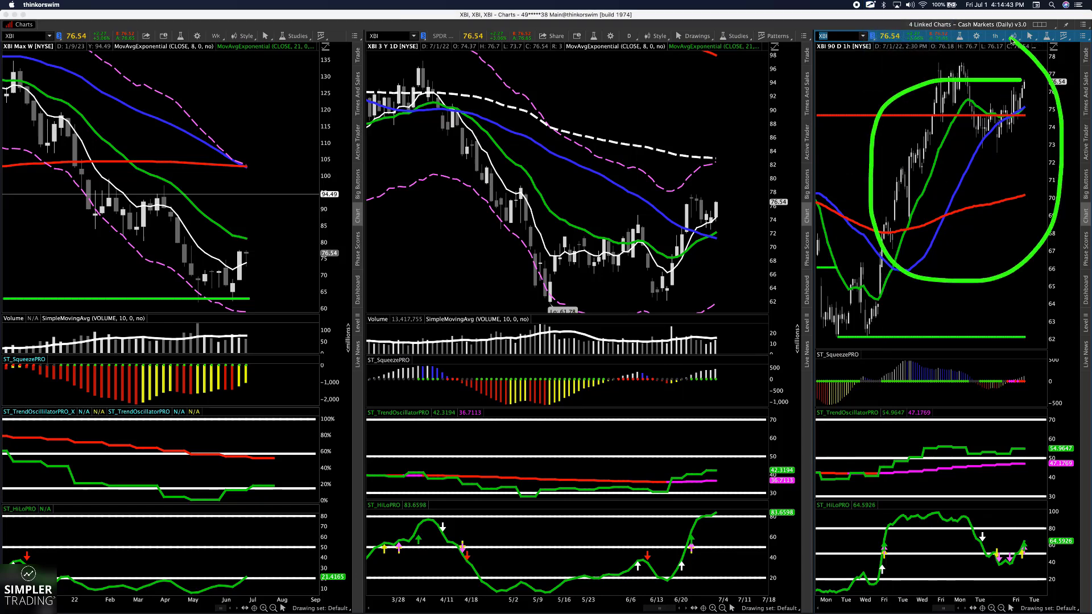
{"action": "key", "text": "Escape"}
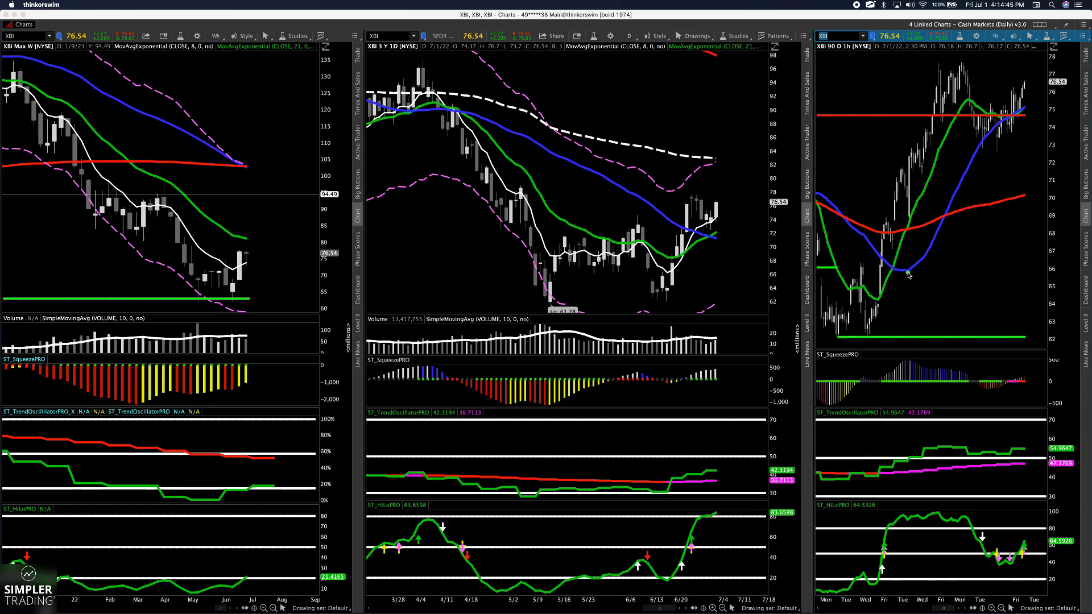
{"action": "mouse_move", "coordinate": [888, 257]}
{"action": "left_mouse_down"}
{"action": "mouse_move", "coordinate": [868, 277]}
{"action": "mouse_move", "coordinate": [885, 272]}
{"action": "mouse_move", "coordinate": [907, 285]}
{"action": "left_mouse_up"}
{"action": "mouse_move", "coordinate": [1022, 48]}
{"action": "left_mouse_down"}
{"action": "mouse_move", "coordinate": [938, 47]}
{"action": "mouse_move", "coordinate": [852, 203]}
{"action": "mouse_move", "coordinate": [906, 249]}
{"action": "mouse_move", "coordinate": [1017, 212]}
{"action": "mouse_move", "coordinate": [1052, 82]}
{"action": "mouse_move", "coordinate": [999, 38]}
{"action": "left_mouse_up"}
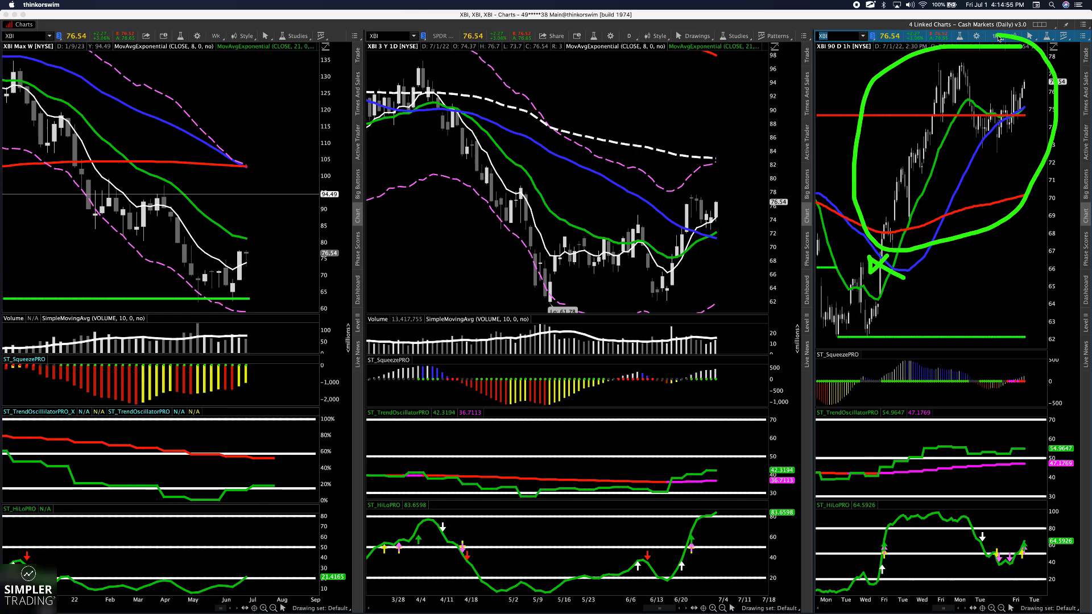
{"action": "key", "text": "Escape"}
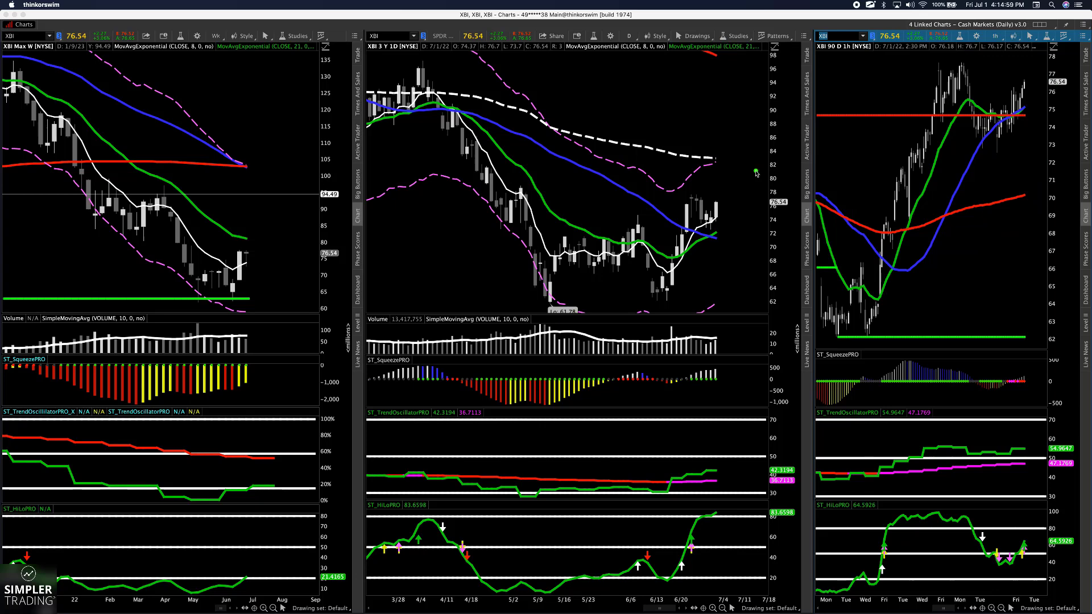
Circle, then point an arrow at, the middle chart's latest candles, clearing each
{"action": "mouse_move", "coordinate": [732, 181]}
{"action": "left_mouse_down"}
{"action": "mouse_move", "coordinate": [668, 242]}
{"action": "mouse_move", "coordinate": [742, 173]}
{"action": "mouse_move", "coordinate": [706, 166]}
{"action": "left_mouse_up"}
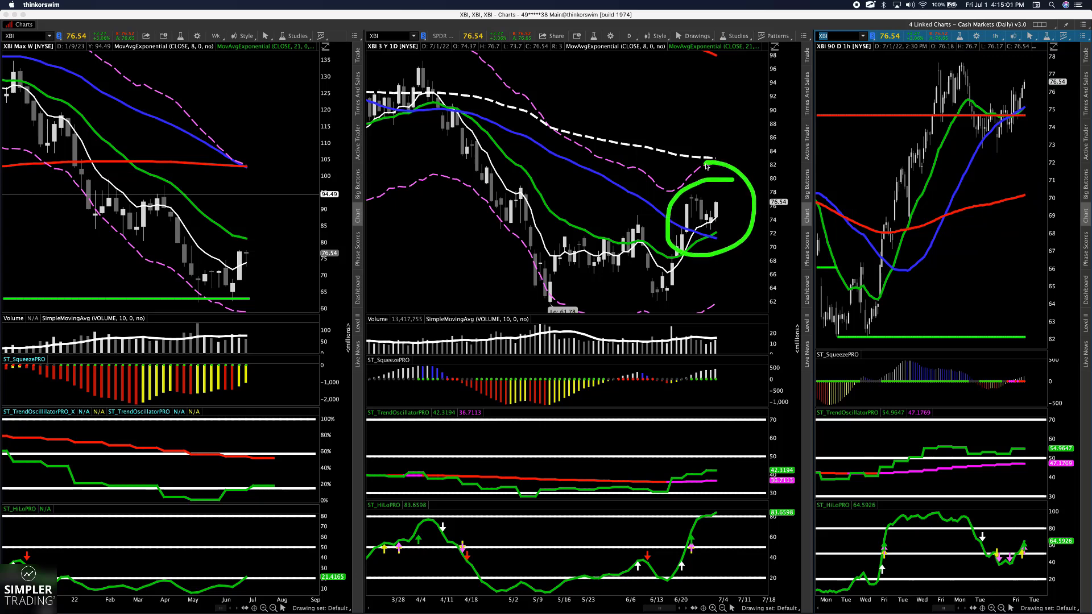
{"action": "key", "text": "Escape"}
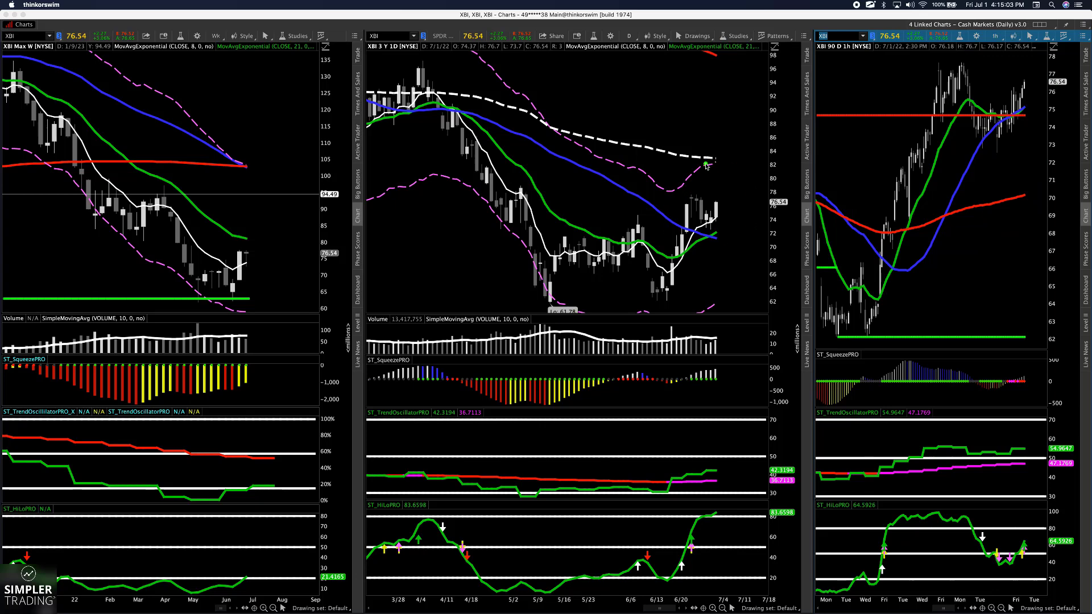
{"action": "mouse_move", "coordinate": [709, 260]}
{"action": "left_mouse_down"}
{"action": "mouse_move", "coordinate": [674, 284]}
{"action": "mouse_move", "coordinate": [697, 287]}
{"action": "left_mouse_up"}
{"action": "key", "text": "Escape"}
Circle the oscillator values, arrow the HiLo rise and draw a line near $73, then clear
{"action": "mouse_move", "coordinate": [718, 453]}
{"action": "left_mouse_down"}
{"action": "mouse_move", "coordinate": [692, 516]}
{"action": "mouse_move", "coordinate": [690, 441]}
{"action": "mouse_move", "coordinate": [680, 452]}
{"action": "left_mouse_up"}
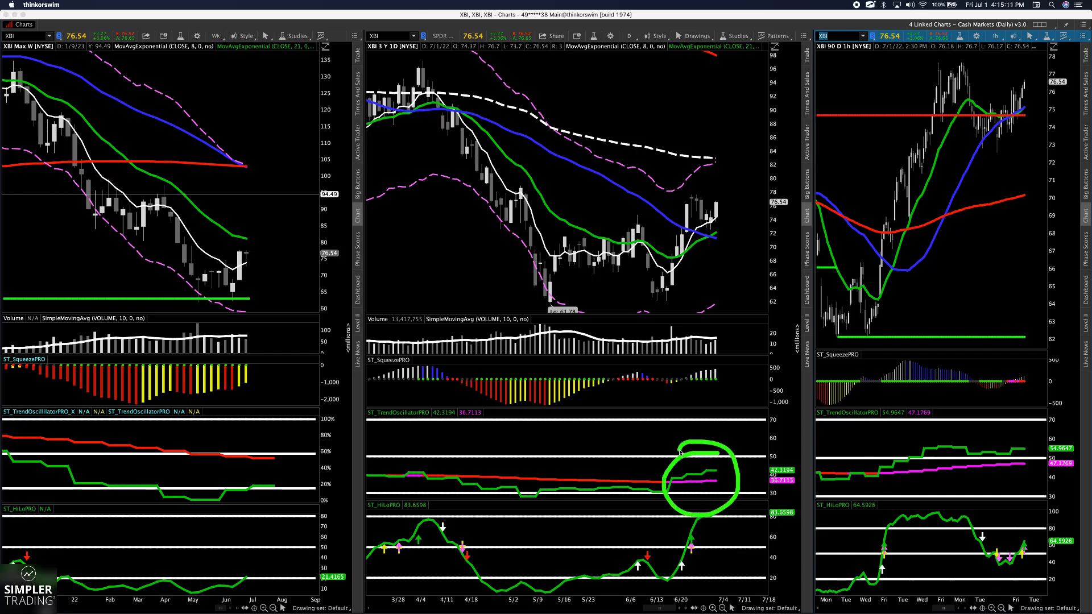
{"action": "mouse_move", "coordinate": [969, 410]}
{"action": "left_mouse_down"}
{"action": "mouse_move", "coordinate": [877, 482]}
{"action": "mouse_move", "coordinate": [1013, 401]}
{"action": "mouse_move", "coordinate": [938, 399]}
{"action": "left_mouse_up"}
{"action": "mouse_move", "coordinate": [827, 453]}
{"action": "left_mouse_down"}
{"action": "mouse_move", "coordinate": [712, 547]}
{"action": "mouse_move", "coordinate": [727, 526]}
{"action": "mouse_move", "coordinate": [768, 536]}
{"action": "left_mouse_up"}
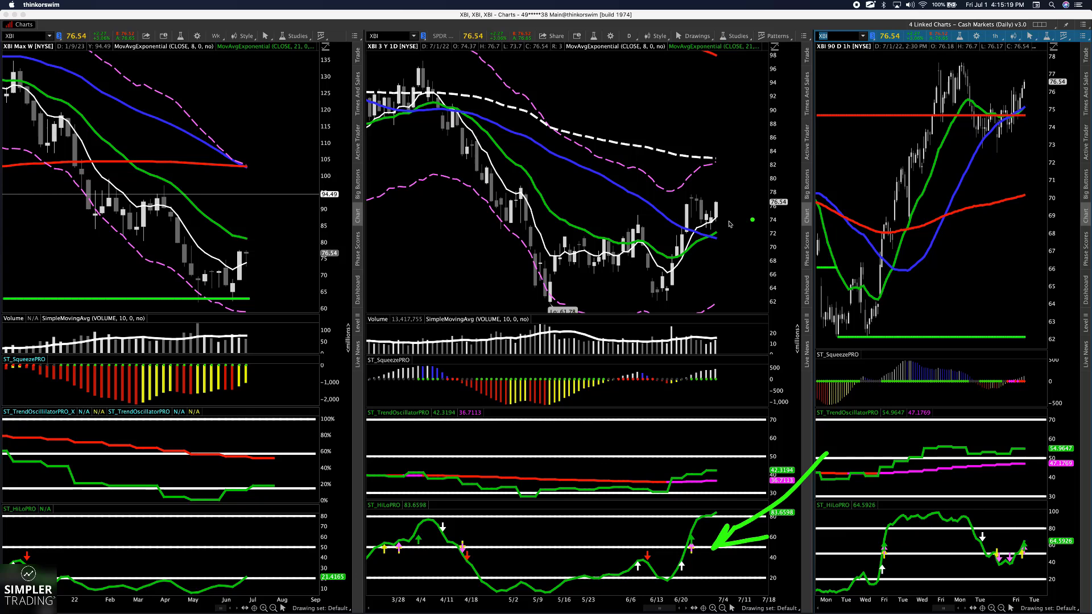
{"action": "mouse_move", "coordinate": [655, 295]}
{"action": "left_mouse_down"}
{"action": "mouse_move", "coordinate": [676, 194]}
{"action": "mouse_move", "coordinate": [743, 203]}
{"action": "left_mouse_up"}
{"action": "left_click_drag", "start_coordinate": [678, 229], "coordinate": [741, 229]}
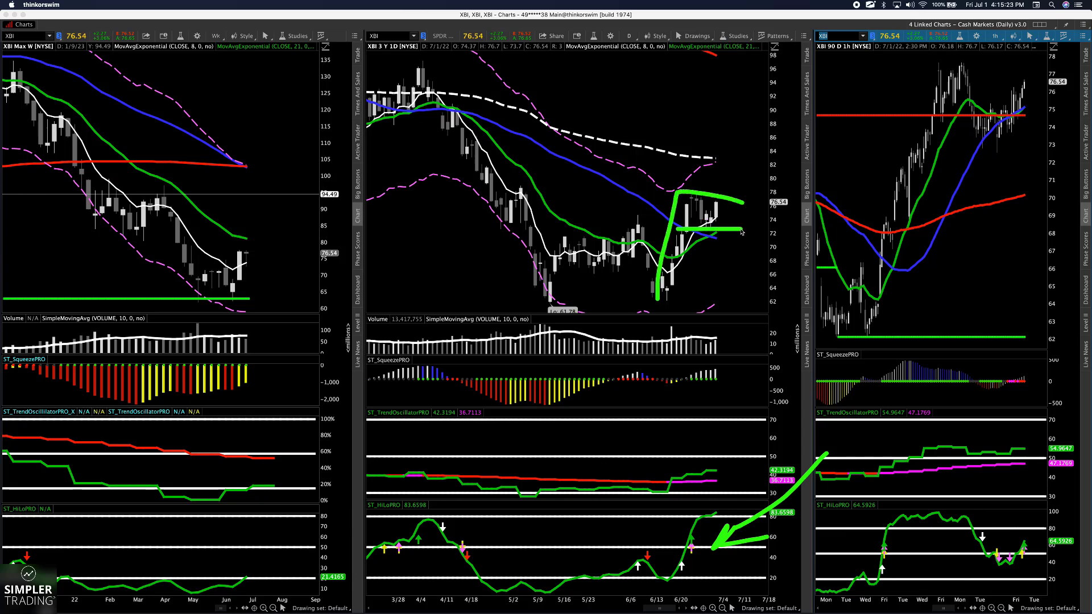
{"action": "left_click", "coordinate": [724, 187]}
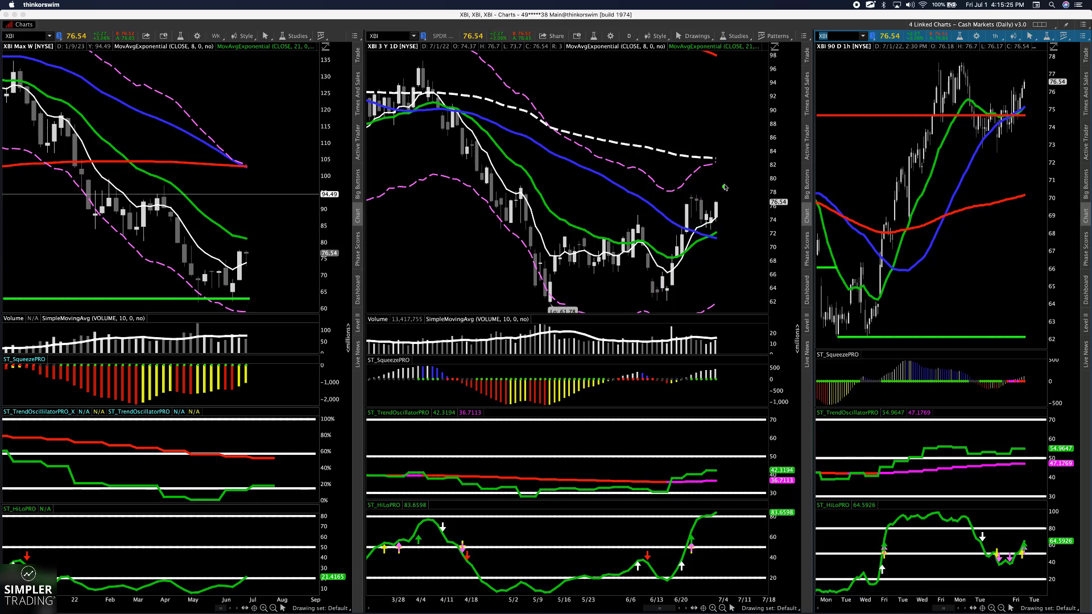
Mark the $83 level, loop the SqueezePRO histogram and arrow the TrendOscillator 50 and HiLoPRO readings
{"action": "mouse_move", "coordinate": [711, 162]}
{"action": "left_mouse_down"}
{"action": "mouse_move", "coordinate": [757, 161]}
{"action": "mouse_move", "coordinate": [712, 166]}
{"action": "left_mouse_up"}
{"action": "mouse_move", "coordinate": [1020, 361]}
{"action": "left_mouse_down"}
{"action": "mouse_move", "coordinate": [992, 414]}
{"action": "mouse_move", "coordinate": [1064, 365]}
{"action": "mouse_move", "coordinate": [965, 389]}
{"action": "mouse_move", "coordinate": [1058, 394]}
{"action": "mouse_move", "coordinate": [958, 373]}
{"action": "mouse_move", "coordinate": [1045, 418]}
{"action": "left_mouse_up"}
{"action": "mouse_move", "coordinate": [1061, 295]}
{"action": "left_mouse_down"}
{"action": "mouse_move", "coordinate": [1028, 377]}
{"action": "mouse_move", "coordinate": [1032, 363]}
{"action": "mouse_move", "coordinate": [1052, 372]}
{"action": "left_mouse_up"}
{"action": "mouse_move", "coordinate": [1070, 423]}
{"action": "left_mouse_down"}
{"action": "mouse_move", "coordinate": [1035, 458]}
{"action": "mouse_move", "coordinate": [1056, 465]}
{"action": "left_mouse_up"}
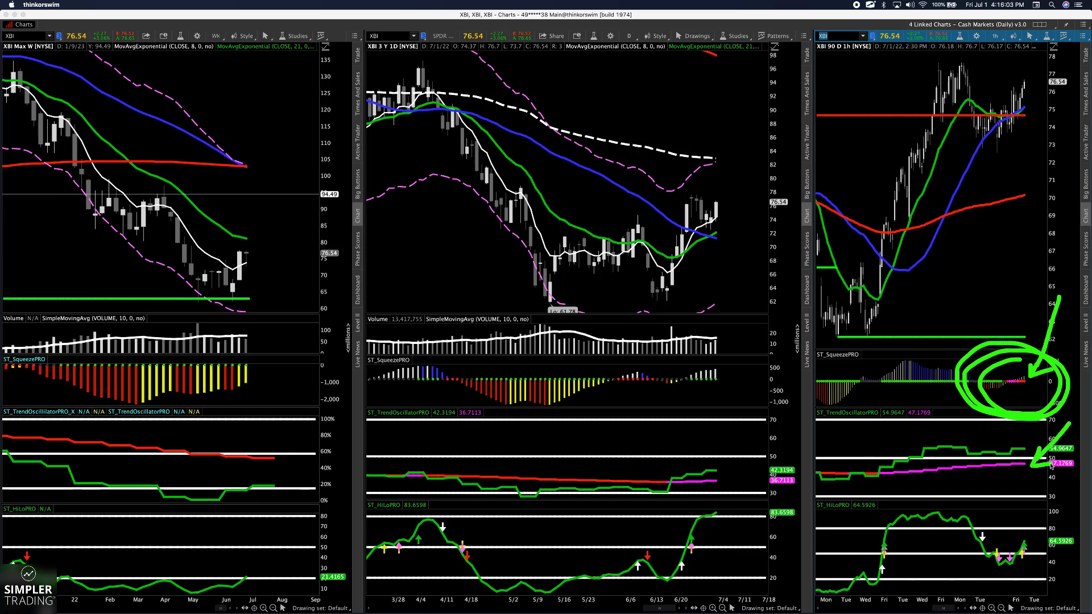
{"action": "mouse_move", "coordinate": [1057, 513]}
{"action": "left_mouse_down"}
{"action": "mouse_move", "coordinate": [1037, 549]}
{"action": "mouse_move", "coordinate": [1050, 545]}
{"action": "left_mouse_up"}
{"action": "left_click", "coordinate": [1013, 402]}
{"action": "left_click", "coordinate": [1018, 423]}
Highlight the white dashed average's end with an arrow, then erase all green annotations
{"action": "left_click_drag", "start_coordinate": [714, 164], "coordinate": [731, 160]}
{"action": "mouse_move", "coordinate": [721, 117]}
{"action": "left_mouse_down"}
{"action": "mouse_move", "coordinate": [708, 147]}
{"action": "mouse_move", "coordinate": [714, 162]}
{"action": "mouse_move", "coordinate": [731, 157]}
{"action": "mouse_move", "coordinate": [713, 164]}
{"action": "mouse_move", "coordinate": [787, 164]}
{"action": "left_mouse_up"}
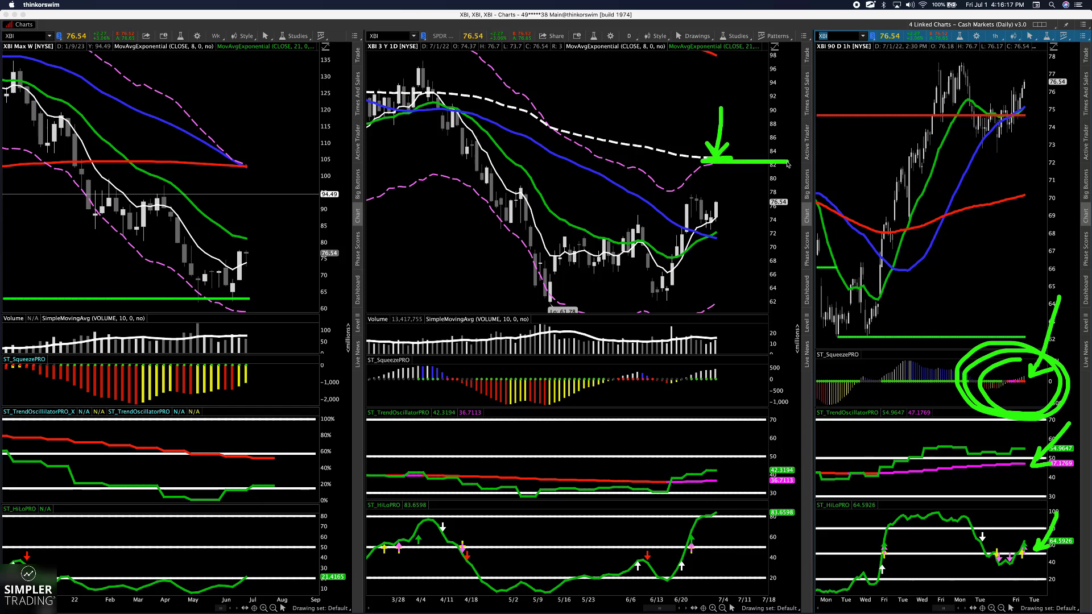
{"action": "key", "text": "Escape"}
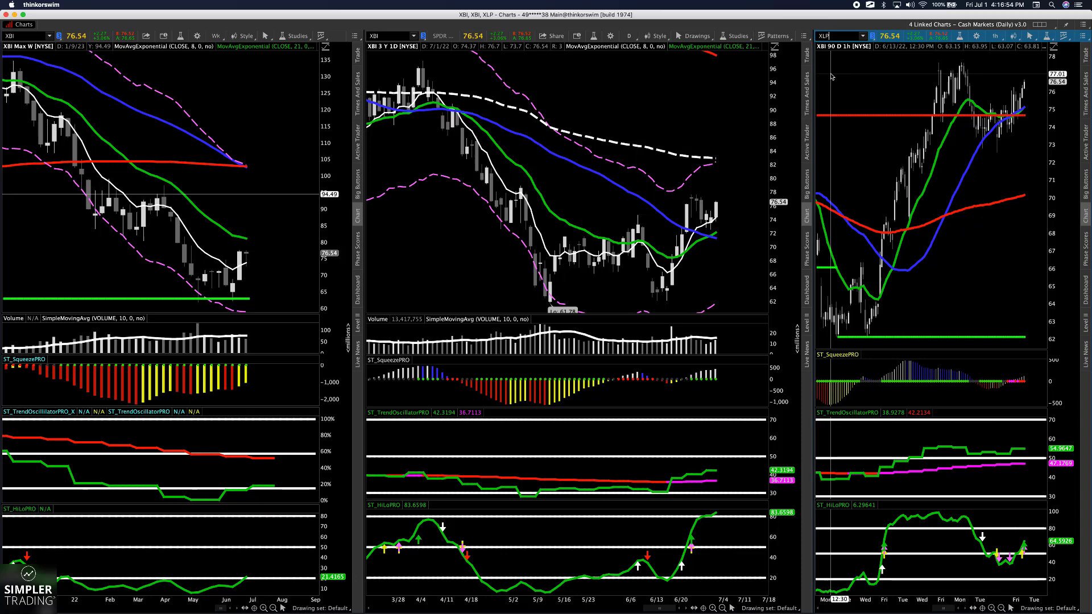
Load XLP into the linked charts and zoom the daily and weekly views to recent months
{"action": "key", "text": "Return"}
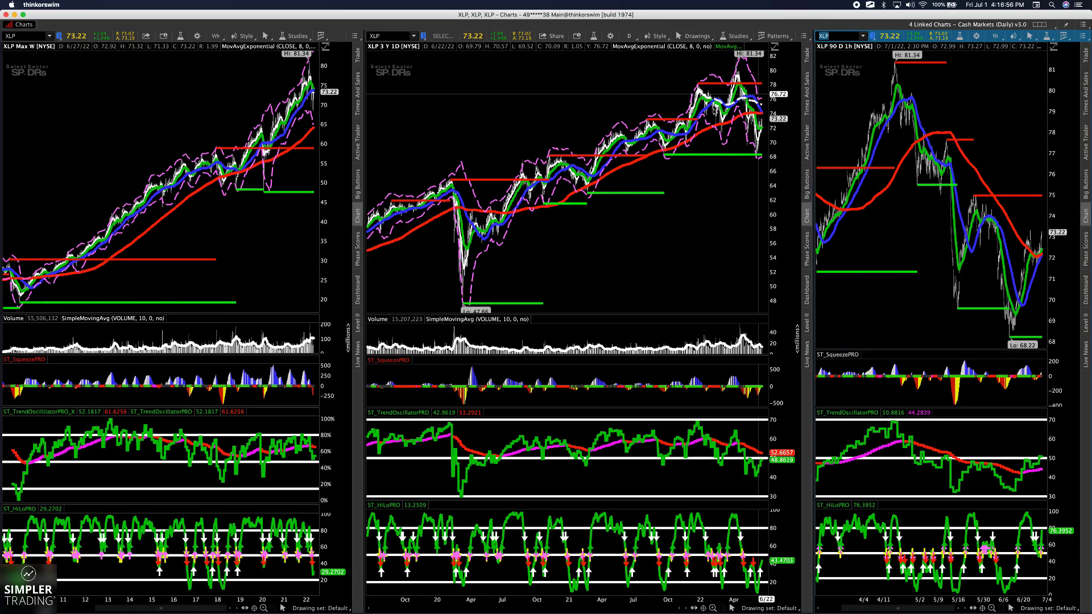
{"action": "scroll", "coordinate": [715, 94], "scroll_direction": "up", "scroll_amount": 5}
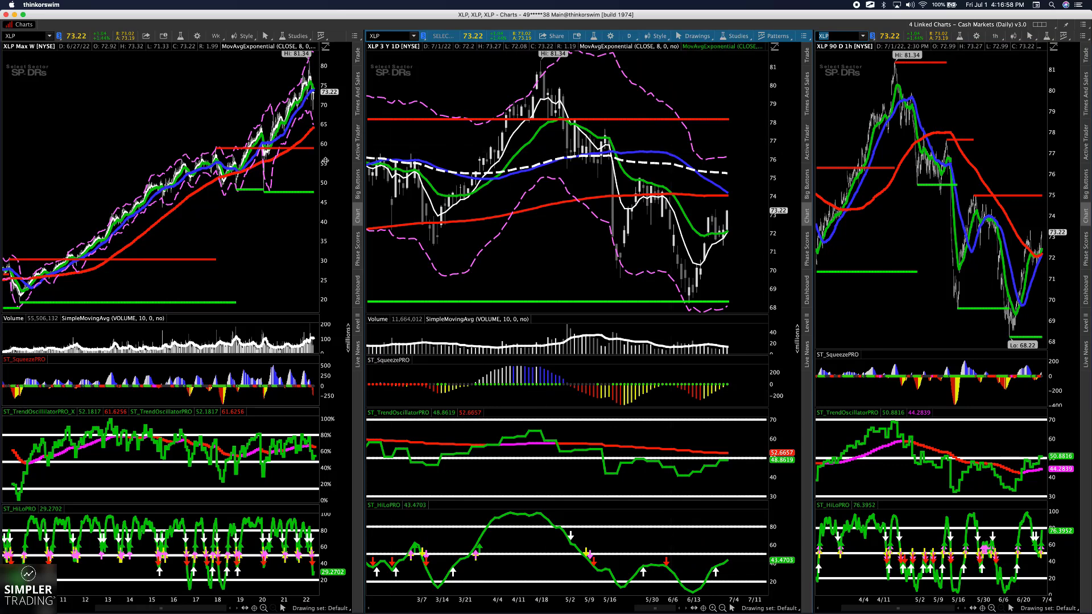
{"action": "scroll", "coordinate": [302, 165], "scroll_direction": "up", "scroll_amount": 5}
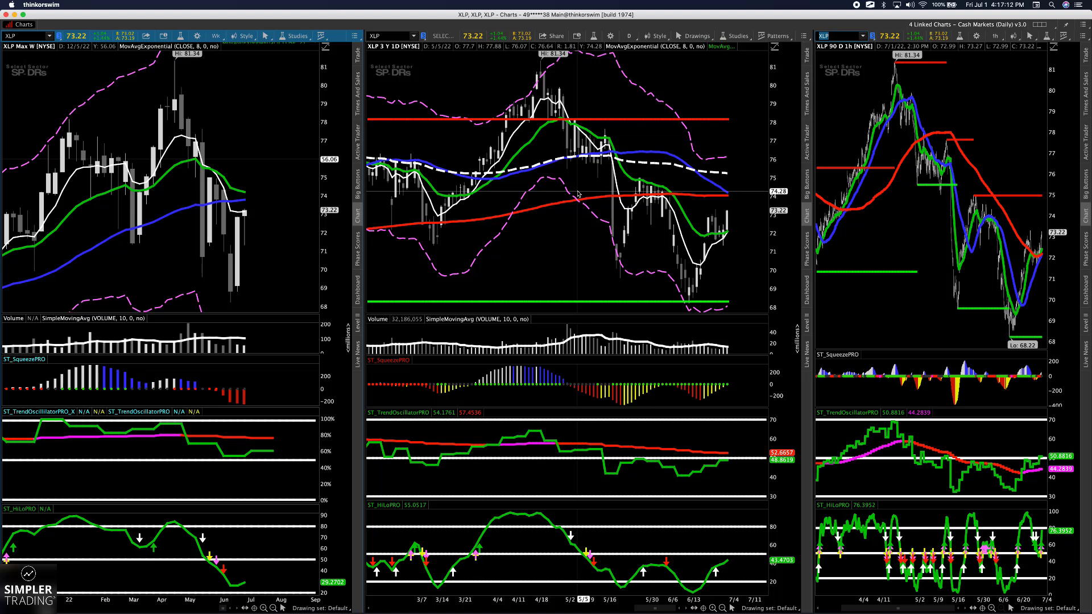
Load KO into all linked charts and zoom the daily chart to recent months
{"action": "type", "text": "KO"}
{"action": "key", "text": "Return"}
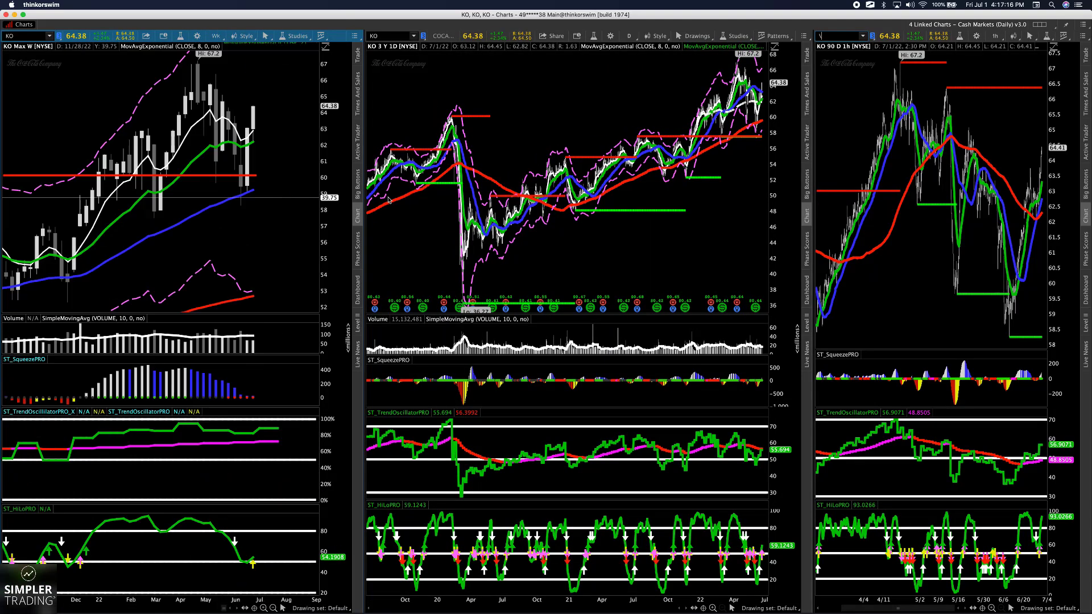
{"action": "left_click_drag", "start_coordinate": [684, 188], "coordinate": [926, 65]}
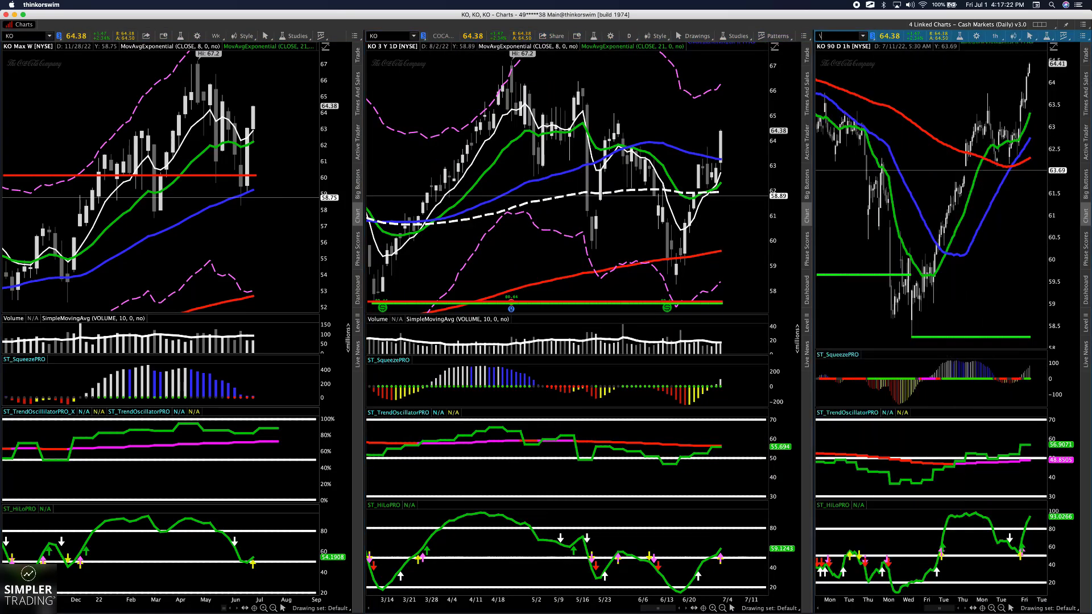
Enable Show ScreenBrush from the menu-bar icon and draw a green stroke down the weekly panels
{"action": "left_click", "coordinate": [870, 4]}
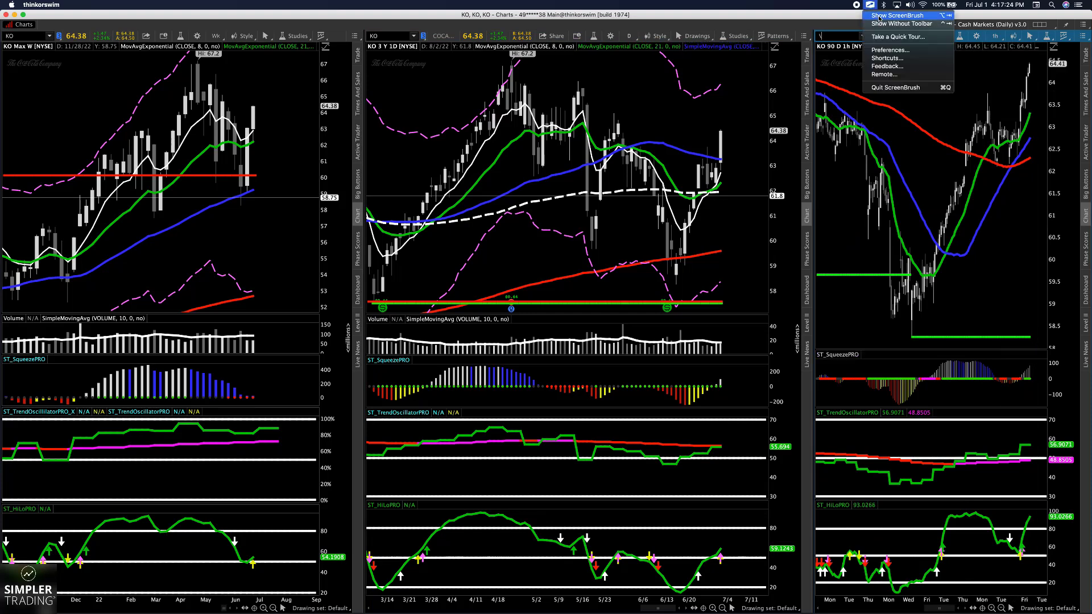
{"action": "left_click", "coordinate": [879, 17]}
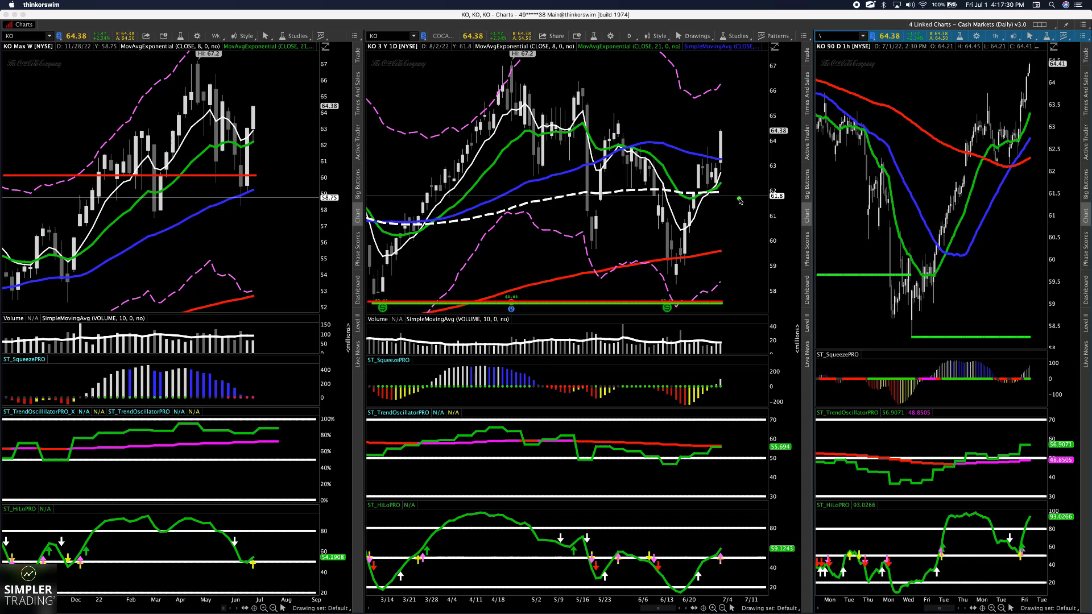
{"action": "mouse_move", "coordinate": [281, 326]}
{"action": "left_mouse_down"}
{"action": "mouse_move", "coordinate": [234, 375]}
{"action": "mouse_move", "coordinate": [239, 576]}
{"action": "mouse_move", "coordinate": [266, 589]}
{"action": "mouse_move", "coordinate": [281, 492]}
{"action": "mouse_move", "coordinate": [268, 329]}
{"action": "left_mouse_up"}
{"action": "mouse_move", "coordinate": [303, 294]}
{"action": "left_mouse_down"}
{"action": "mouse_move", "coordinate": [273, 398]}
{"action": "mouse_move", "coordinate": [287, 393]}
{"action": "left_mouse_up"}
{"action": "mouse_move", "coordinate": [258, 127]}
{"action": "left_mouse_down"}
{"action": "mouse_move", "coordinate": [268, 129]}
{"action": "mouse_move", "coordinate": [271, 200]}
{"action": "mouse_move", "coordinate": [254, 199]}
{"action": "left_mouse_up"}
{"action": "mouse_move", "coordinate": [332, 351]}
{"action": "left_mouse_down"}
{"action": "mouse_move", "coordinate": [305, 430]}
{"action": "mouse_move", "coordinate": [290, 439]}
{"action": "mouse_move", "coordinate": [323, 436]}
{"action": "left_mouse_up"}
{"action": "left_click", "coordinate": [180, 438]}
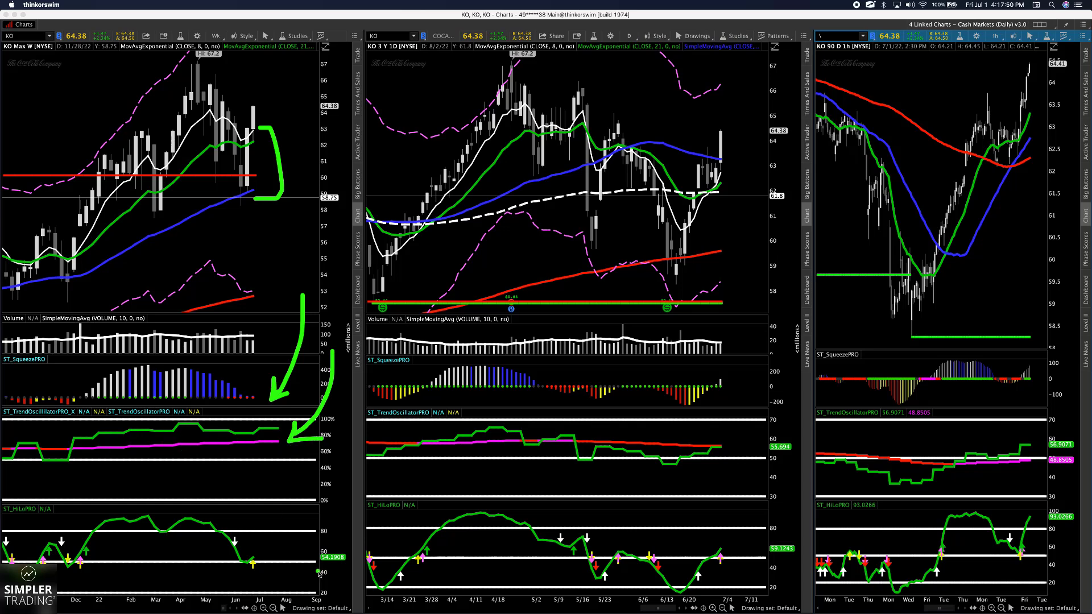
{"action": "mouse_move", "coordinate": [333, 499]}
{"action": "left_mouse_down"}
{"action": "mouse_move", "coordinate": [287, 556]}
{"action": "mouse_move", "coordinate": [262, 564]}
{"action": "mouse_move", "coordinate": [269, 573]}
{"action": "left_mouse_up"}
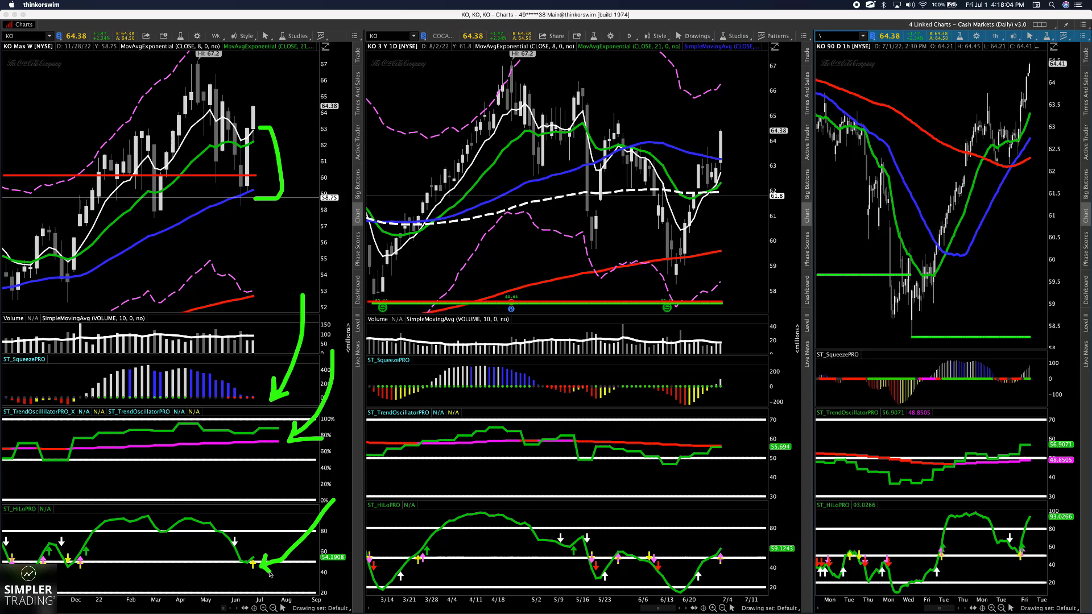
{"action": "left_click", "coordinate": [270, 572]}
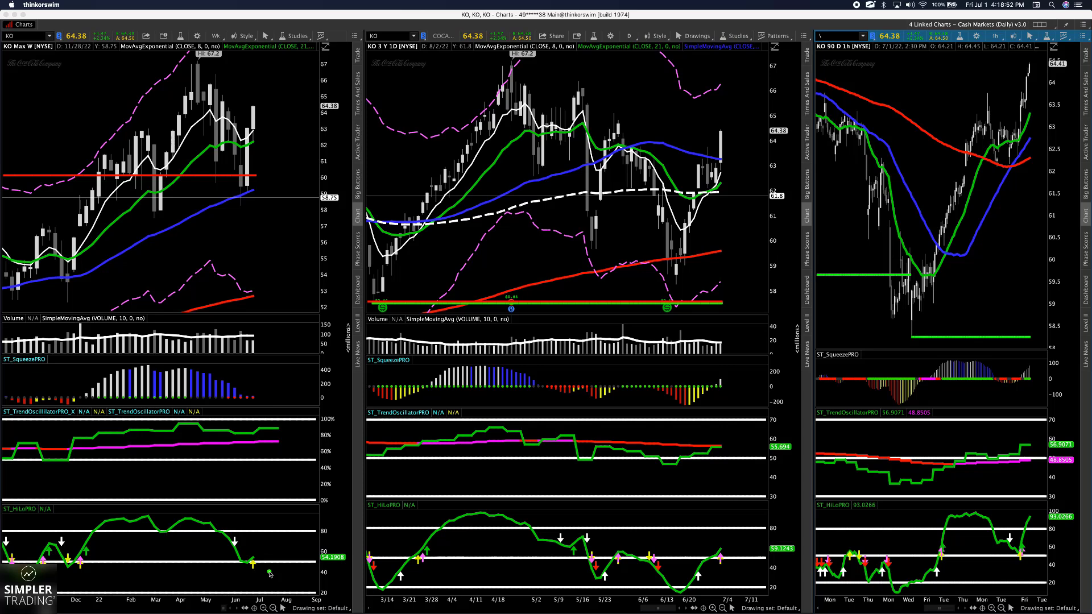
{"action": "mouse_move", "coordinate": [297, 361]}
{"action": "left_mouse_down"}
{"action": "mouse_move", "coordinate": [198, 386]}
{"action": "mouse_move", "coordinate": [215, 563]}
{"action": "mouse_move", "coordinate": [300, 543]}
{"action": "mouse_move", "coordinate": [290, 380]}
{"action": "left_mouse_up"}
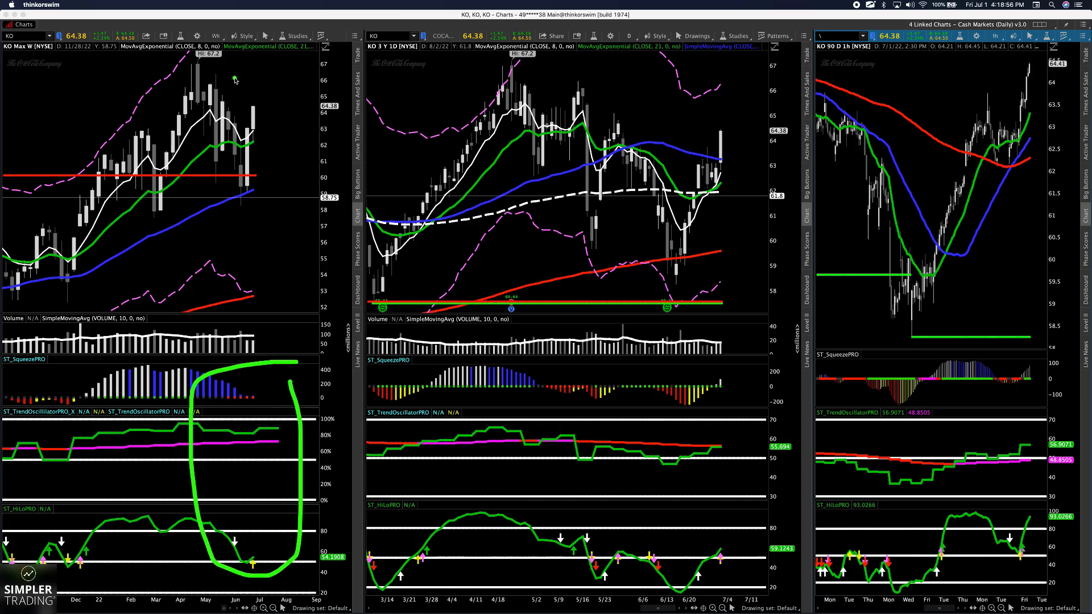
{"action": "left_click_drag", "start_coordinate": [174, 63], "coordinate": [337, 64]}
{"action": "left_click_drag", "start_coordinate": [168, 55], "coordinate": [344, 55]}
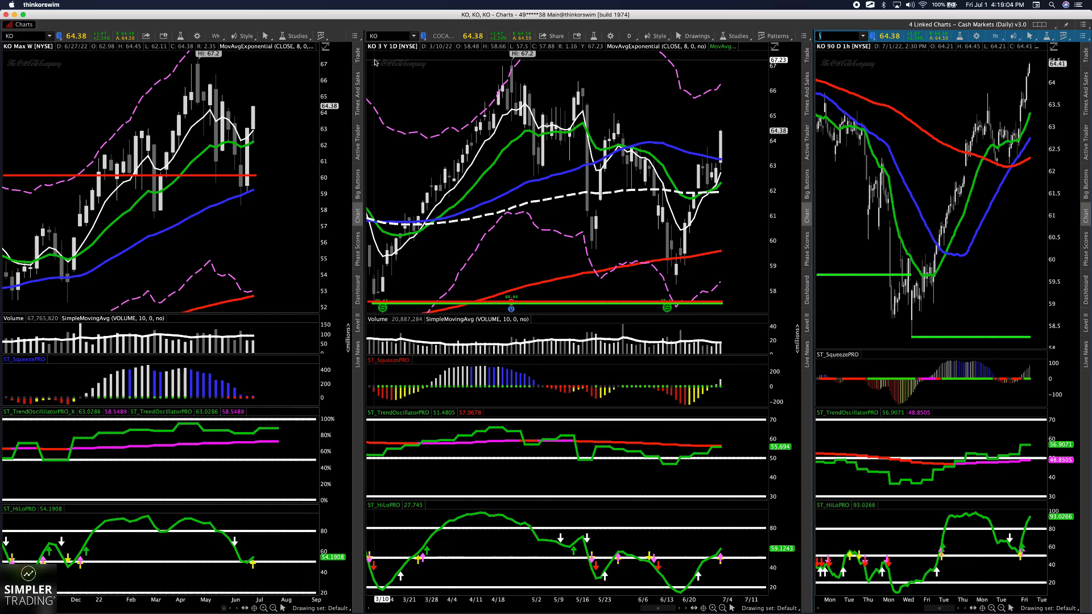
Load SPY into all three linked charts
{"action": "type", "text": "SPY"}
{"action": "key", "text": "Return"}
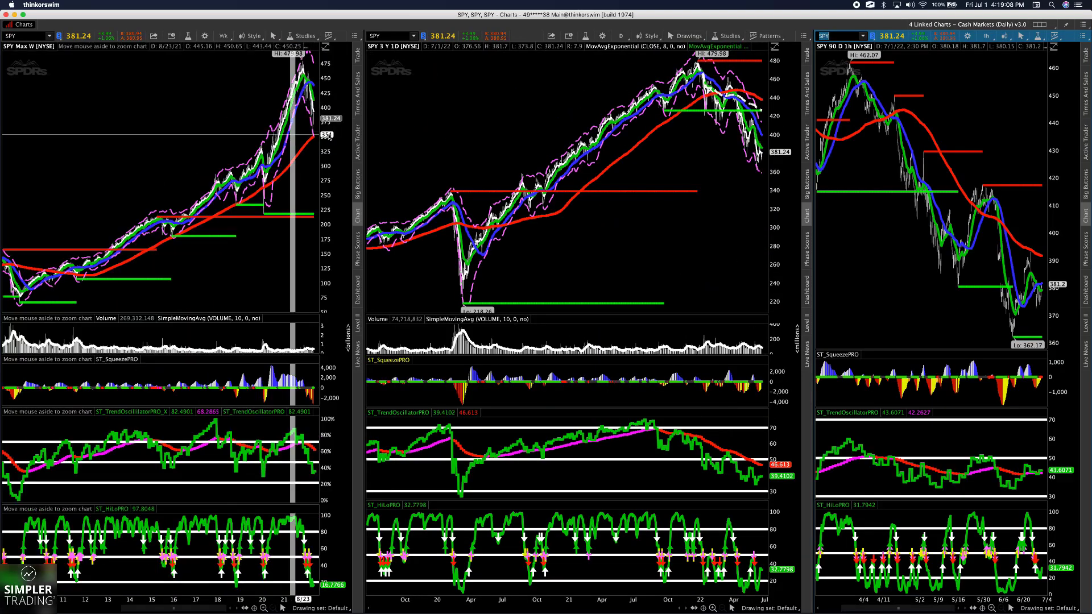
{"action": "scroll", "coordinate": [694, 200], "scroll_direction": "up", "scroll_amount": 3}
Zoom the daily SPY chart to about two months and the hourly chart to mid-June onward
{"action": "left_click_drag", "start_coordinate": [568, 200], "coordinate": [602, 200]}
{"action": "left_click_drag", "start_coordinate": [946, 187], "coordinate": [1046, 187]}
{"action": "left_click_drag", "start_coordinate": [877, 188], "coordinate": [1037, 188]}
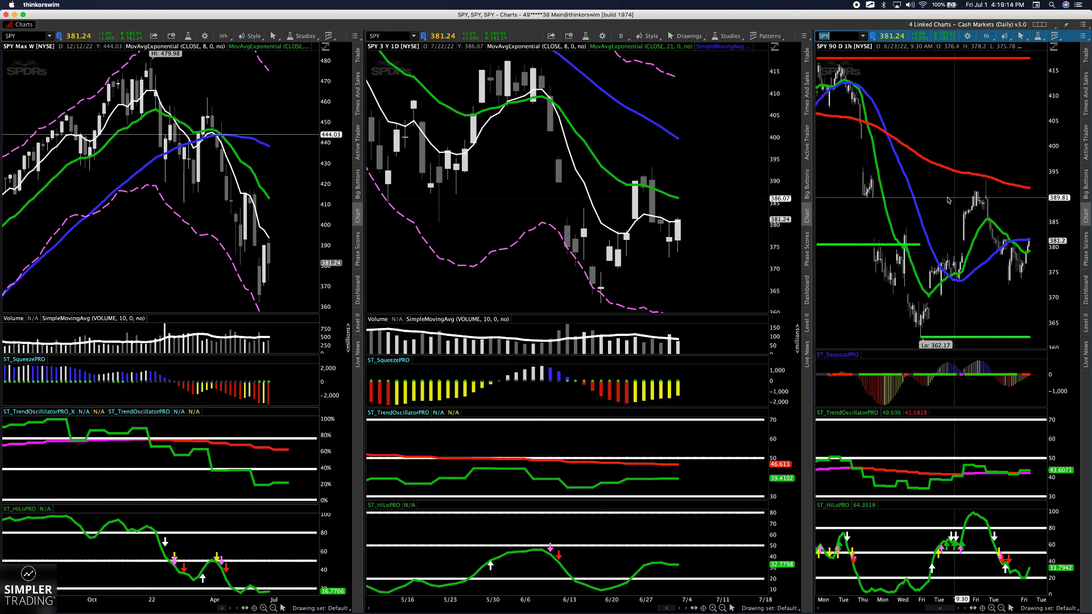
{"action": "left_click_drag", "start_coordinate": [904, 202], "coordinate": [1046, 202]}
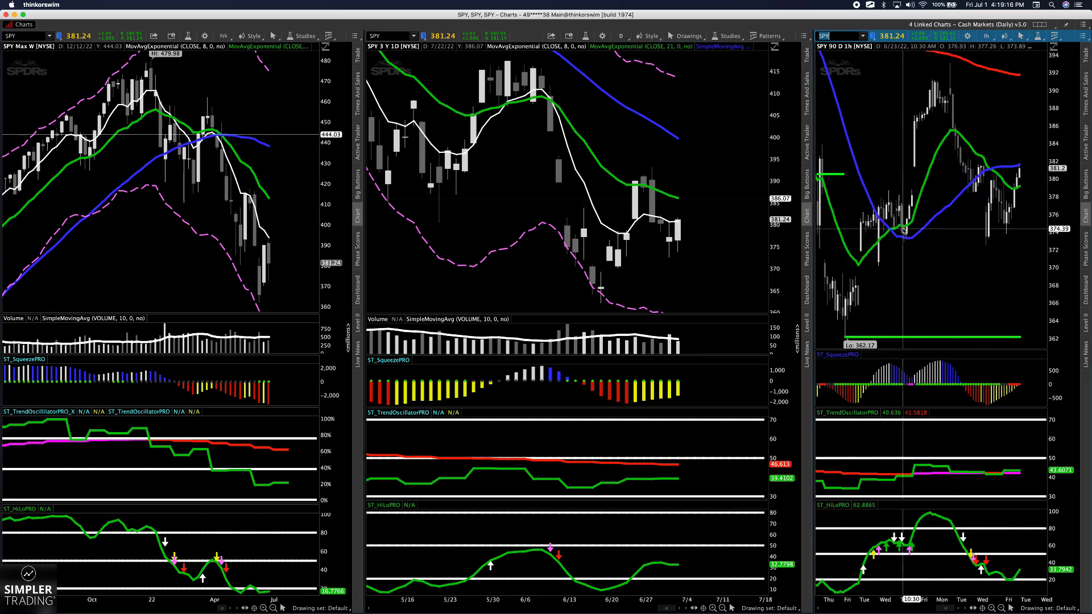
{"action": "scroll", "coordinate": [913, 199], "scroll_direction": "up", "scroll_amount": 2}
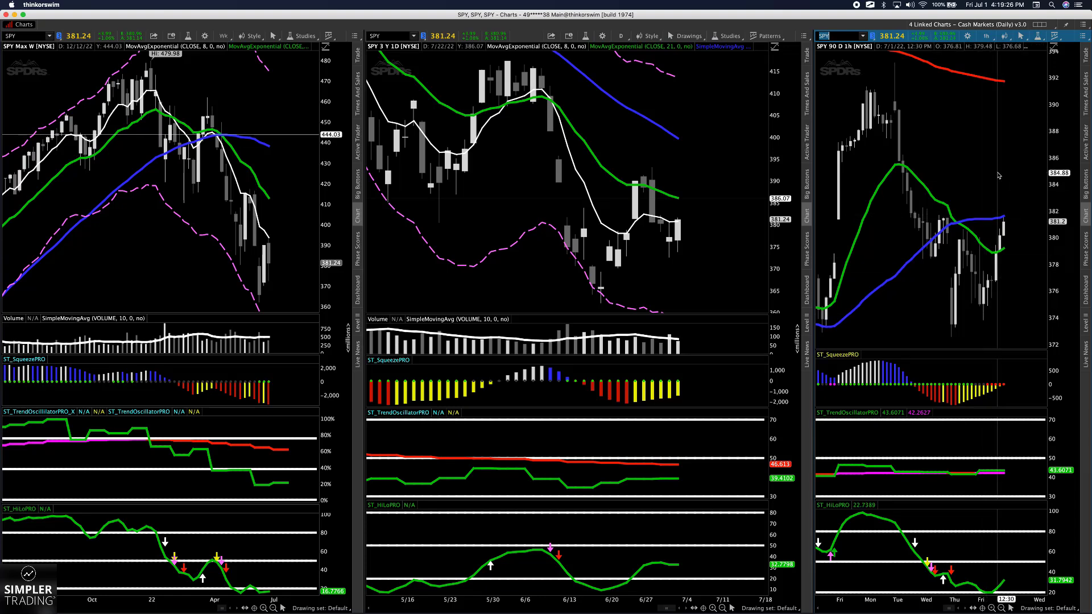
Enable ScreenBrush and draw a green level near 382 and a W under the hourly lows
{"action": "left_click", "coordinate": [869, 5]}
{"action": "left_click", "coordinate": [898, 113]}
{"action": "left_click_drag", "start_coordinate": [996, 223], "coordinate": [1022, 290]}
{"action": "left_click_drag", "start_coordinate": [942, 340], "coordinate": [1070, 341]}
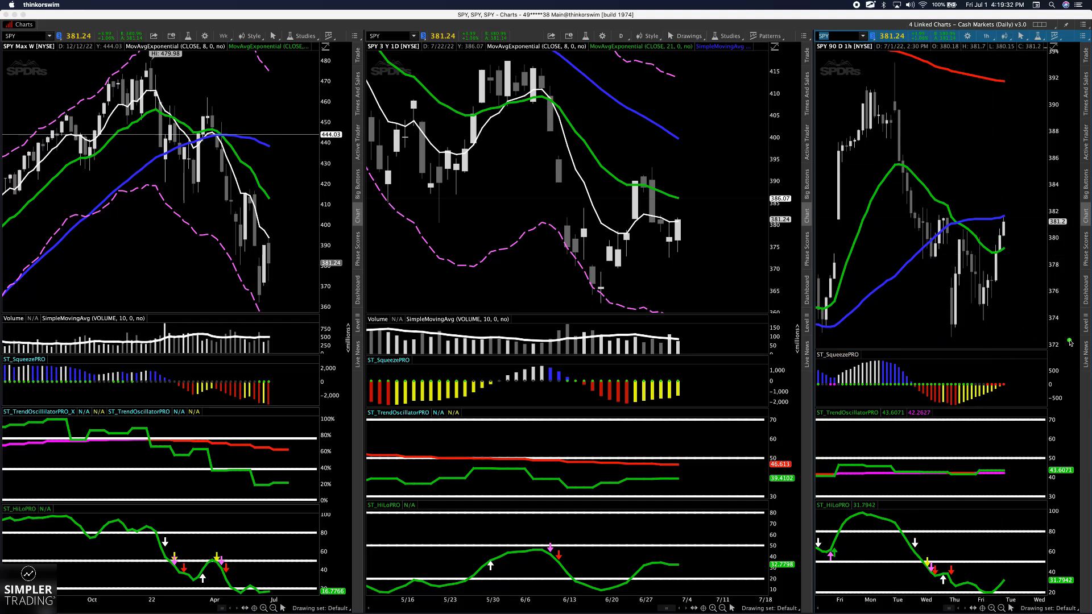
{"action": "mouse_move", "coordinate": [941, 314]}
{"action": "left_mouse_down"}
{"action": "mouse_move", "coordinate": [964, 316]}
{"action": "mouse_move", "coordinate": [996, 283]}
{"action": "left_mouse_up"}
{"action": "left_click_drag", "start_coordinate": [913, 209], "coordinate": [1089, 209]}
{"action": "left_click_drag", "start_coordinate": [884, 207], "coordinate": [1089, 207]}
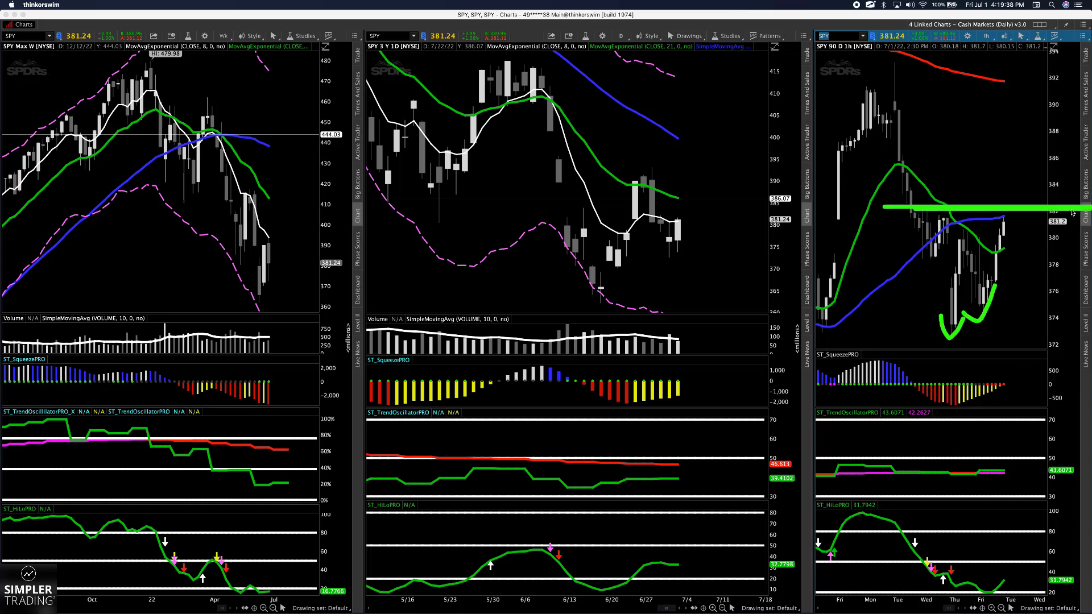
Circle the latest SqueezePRO bars and draw a down arrow beside the last hourly candle
{"action": "mouse_move", "coordinate": [1007, 375]}
{"action": "left_mouse_down"}
{"action": "mouse_move", "coordinate": [977, 384]}
{"action": "mouse_move", "coordinate": [992, 364]}
{"action": "mouse_move", "coordinate": [1009, 413]}
{"action": "left_mouse_up"}
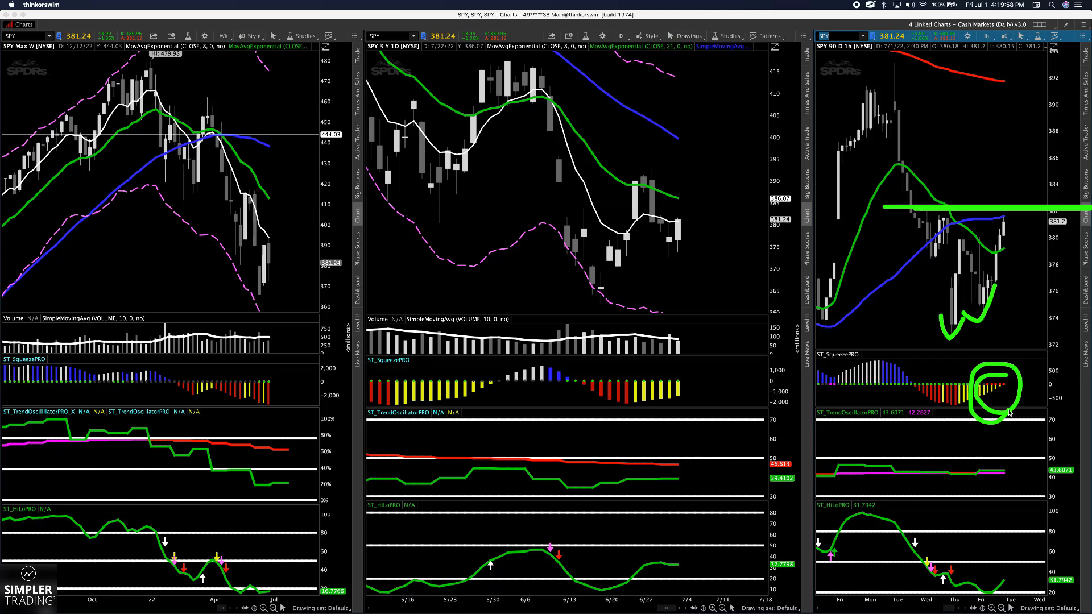
{"action": "left_click", "coordinate": [1011, 227]}
{"action": "mouse_move", "coordinate": [1011, 227]}
{"action": "left_mouse_down"}
{"action": "mouse_move", "coordinate": [1022, 271]}
{"action": "mouse_move", "coordinate": [1027, 259]}
{"action": "left_mouse_up"}
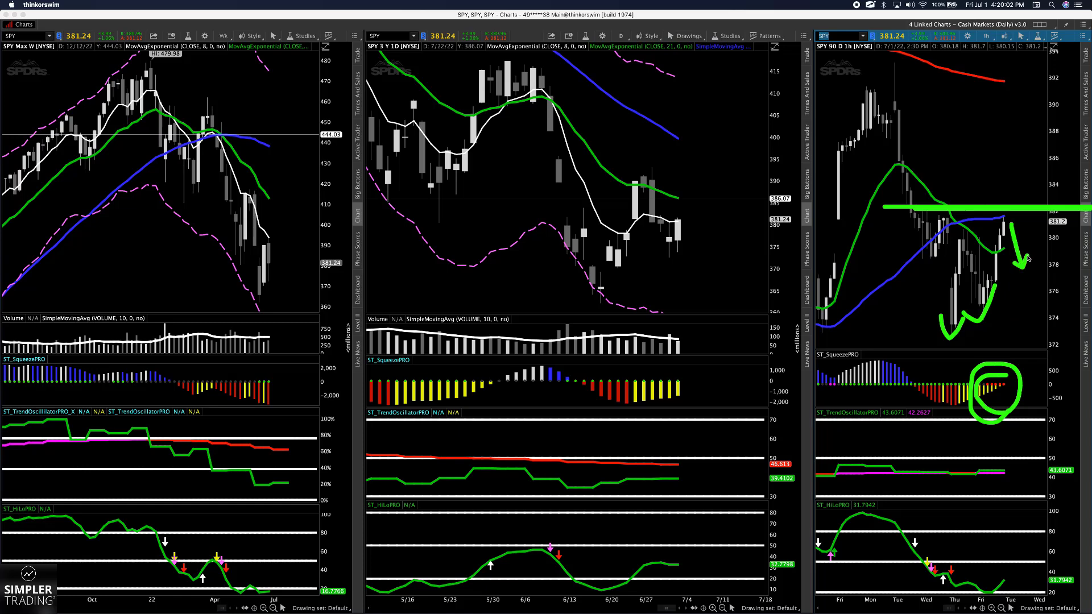